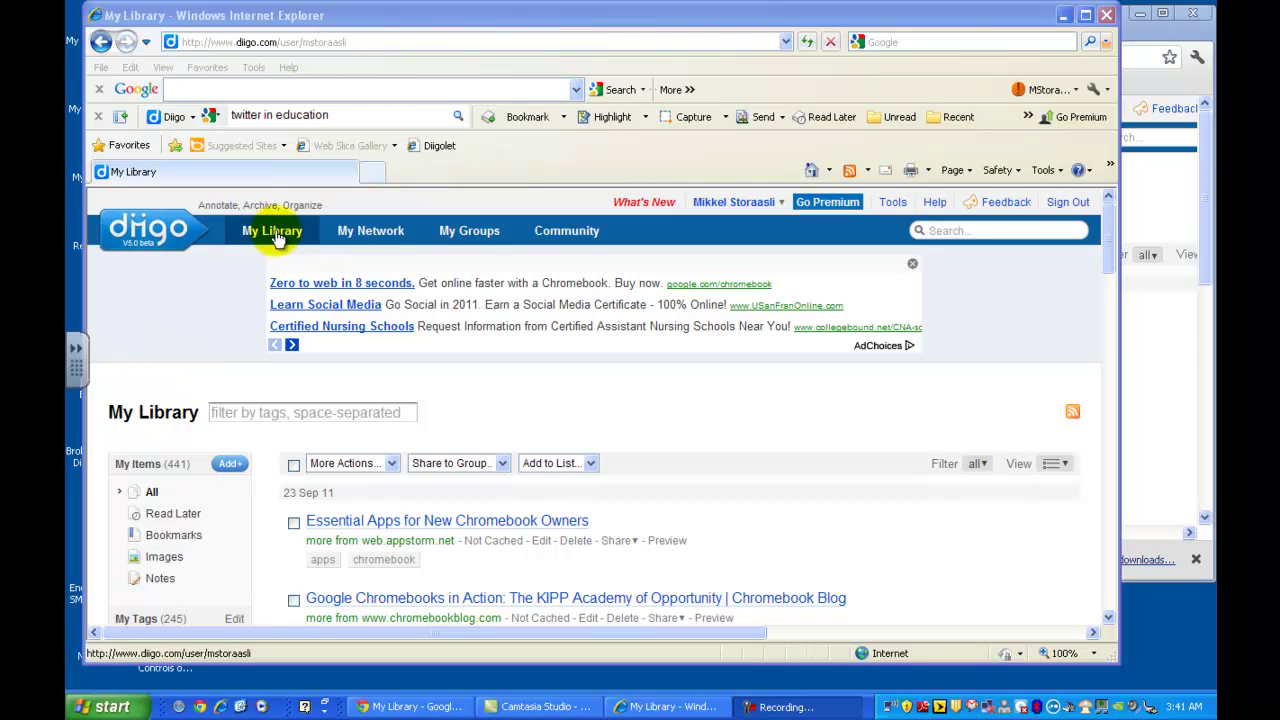
- Open the Cool Tools for Educators! group from the account's own list of groups
{"action": "mouse_move", "coordinate": [1108, 270]}
{"action": "left_mouse_down"}
{"action": "mouse_move", "coordinate": [1108, 670]}
{"action": "mouse_move", "coordinate": [1129, 243]}
{"action": "left_mouse_up"}
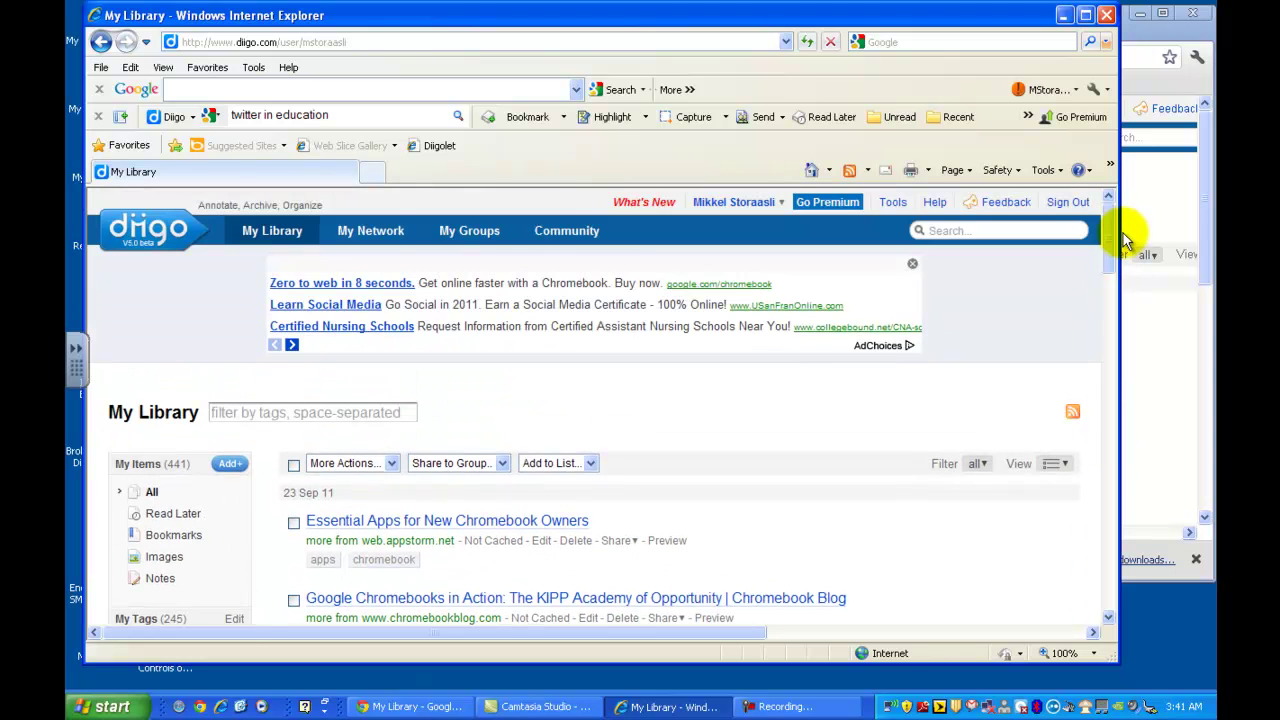
{"action": "left_click", "coordinate": [462, 240]}
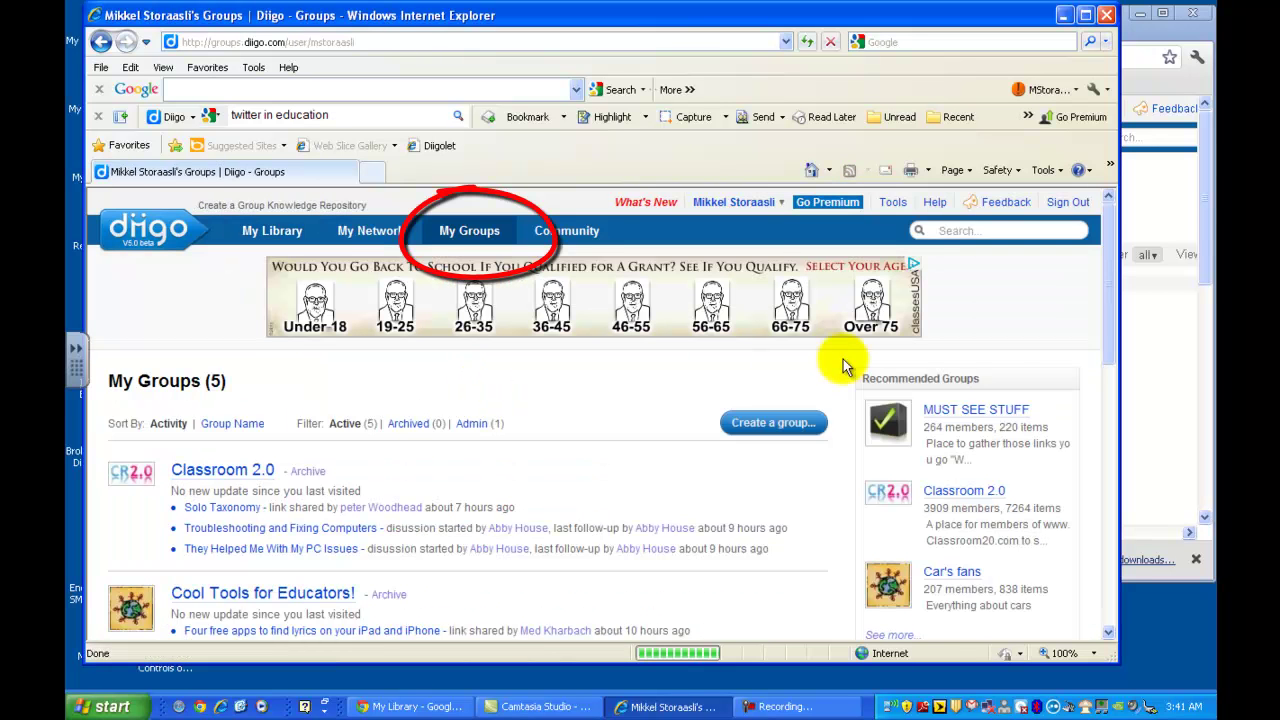
{"action": "left_click_drag", "start_coordinate": [1108, 293], "coordinate": [1106, 354]}
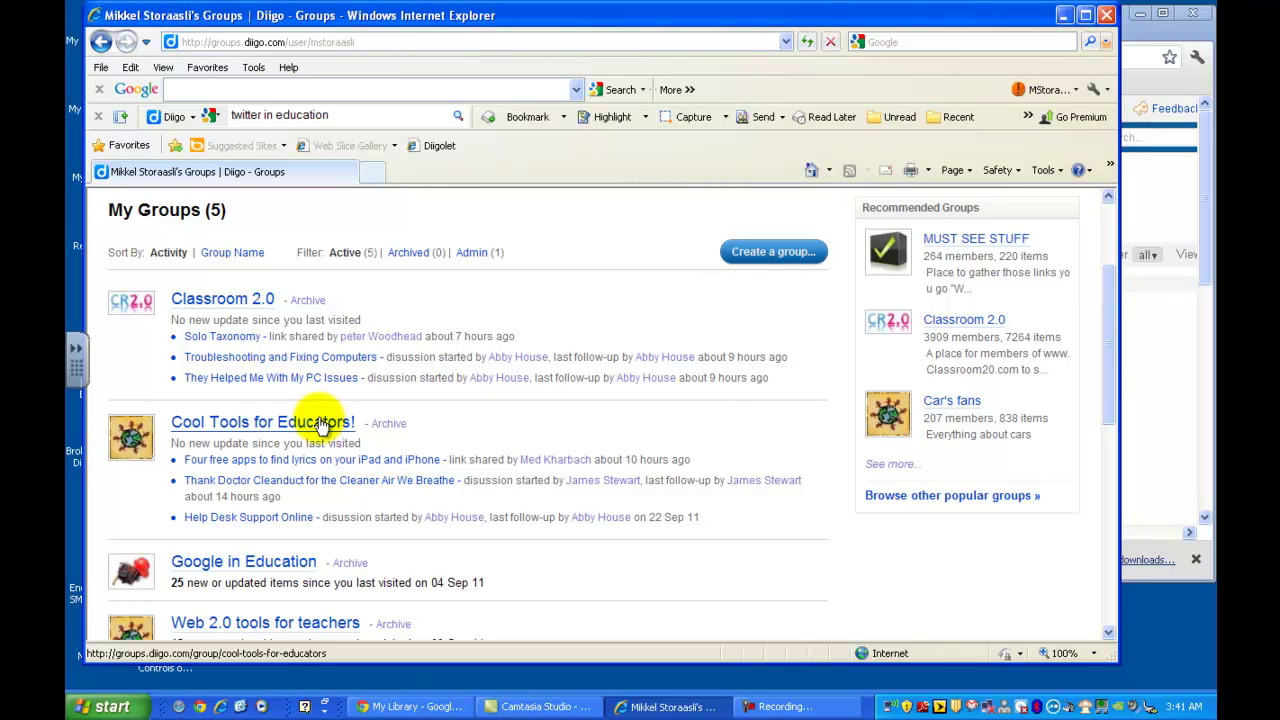
{"action": "left_click", "coordinate": [320, 425]}
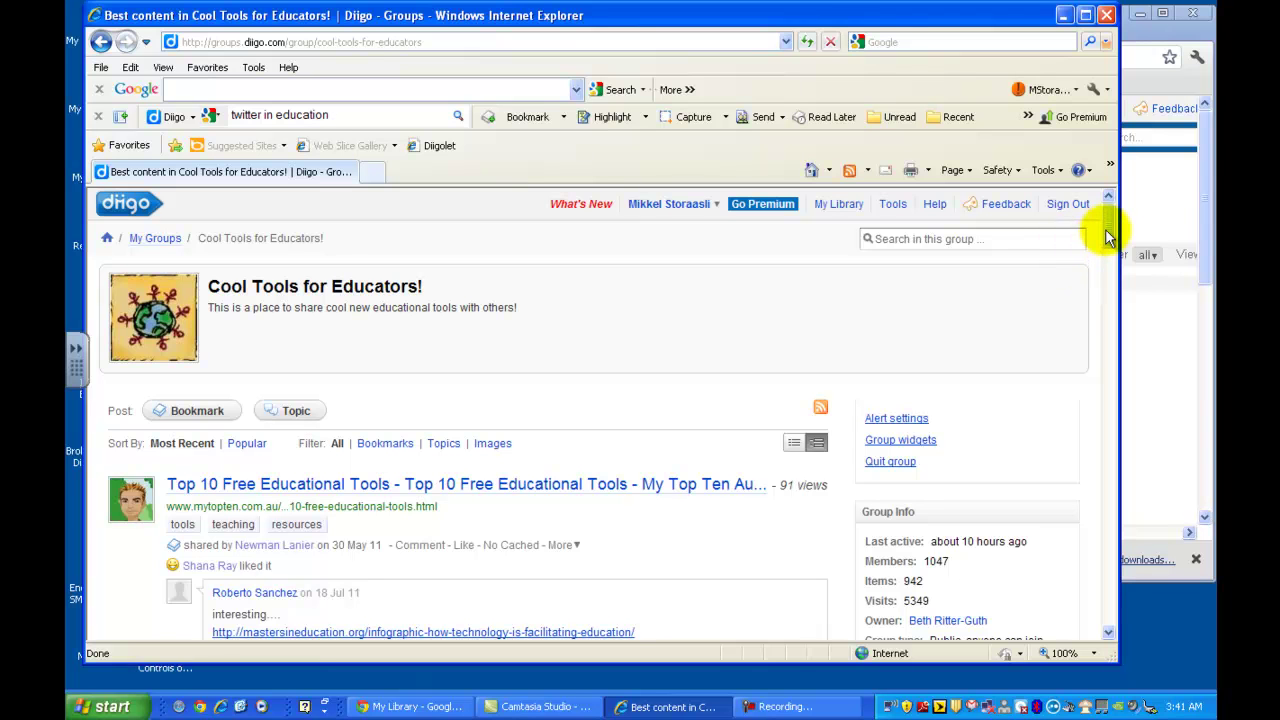
- Browse the group's info and shared bookmarks, view the items tagged slideshows, and return to the group page
{"action": "left_click_drag", "start_coordinate": [1108, 237], "coordinate": [1105, 252]}
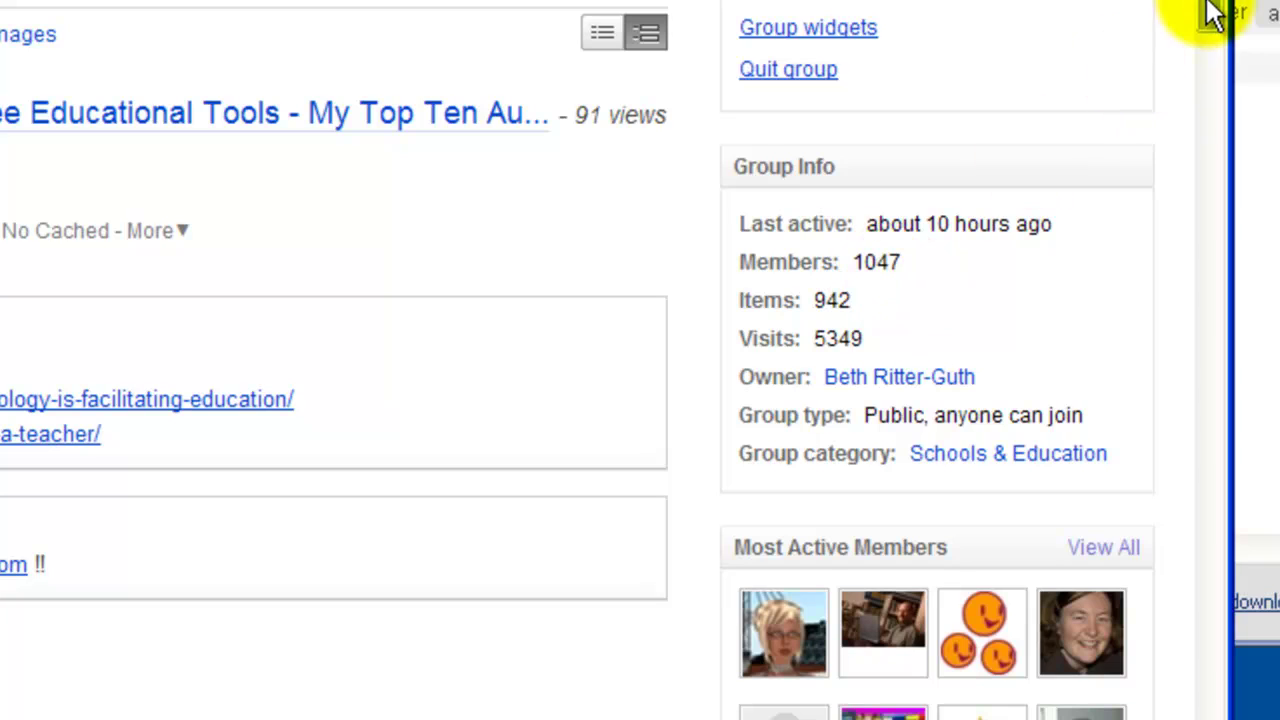
{"action": "left_click_drag", "start_coordinate": [1211, 14], "coordinate": [1213, 3]}
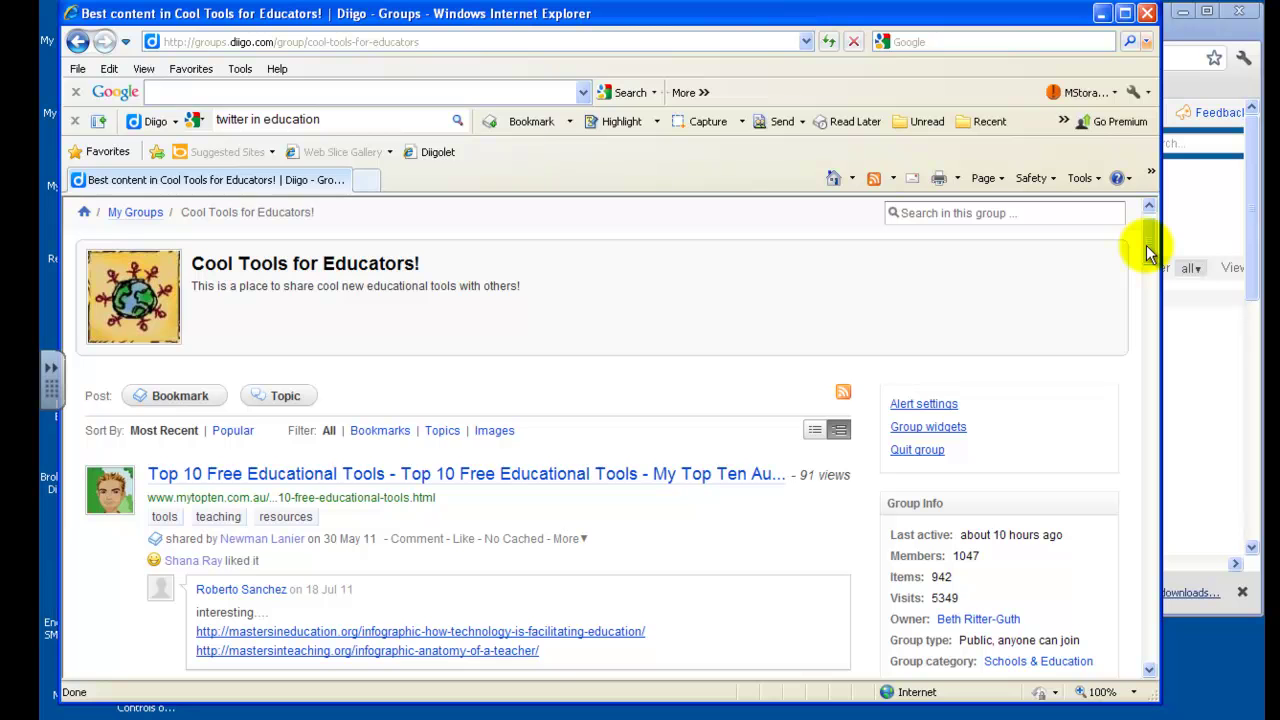
{"action": "left_click_drag", "start_coordinate": [1148, 253], "coordinate": [1137, 400]}
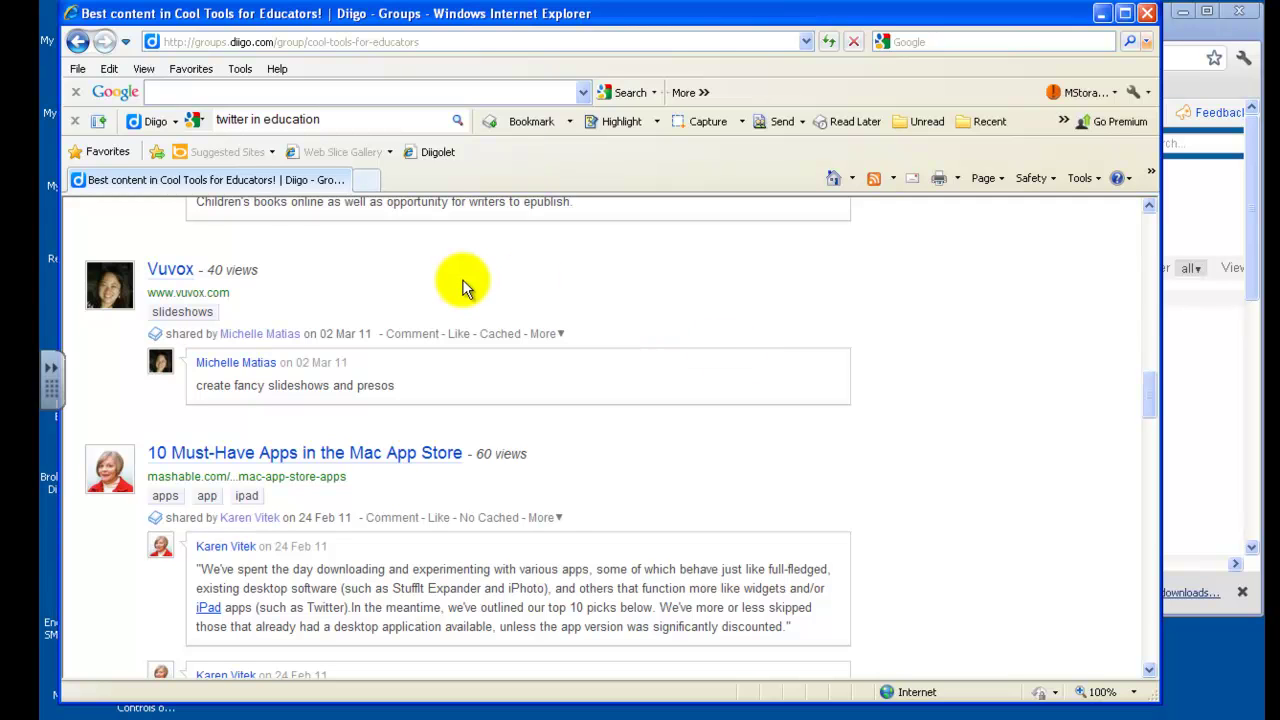
{"action": "left_click", "coordinate": [200, 315]}
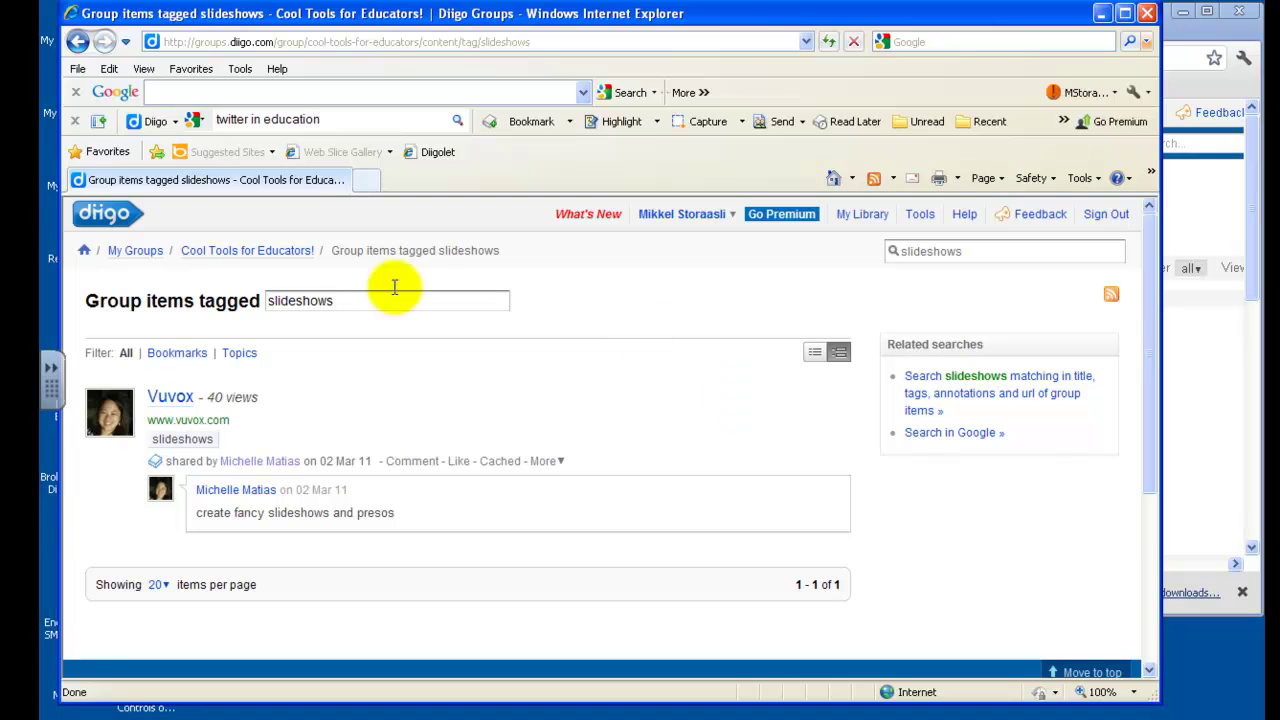
{"action": "left_click", "coordinate": [77, 41]}
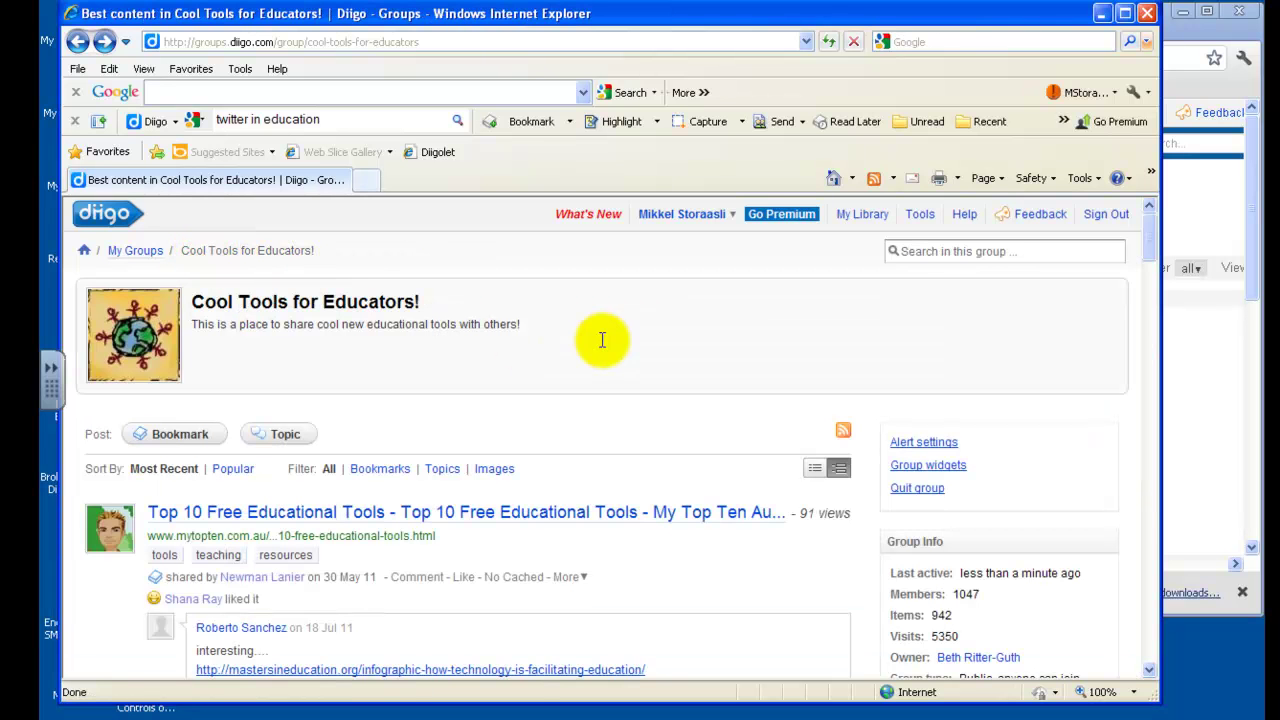
- View the group items tagged youtube and look through their related tags
{"action": "left_click_drag", "start_coordinate": [1151, 244], "coordinate": [1145, 348]}
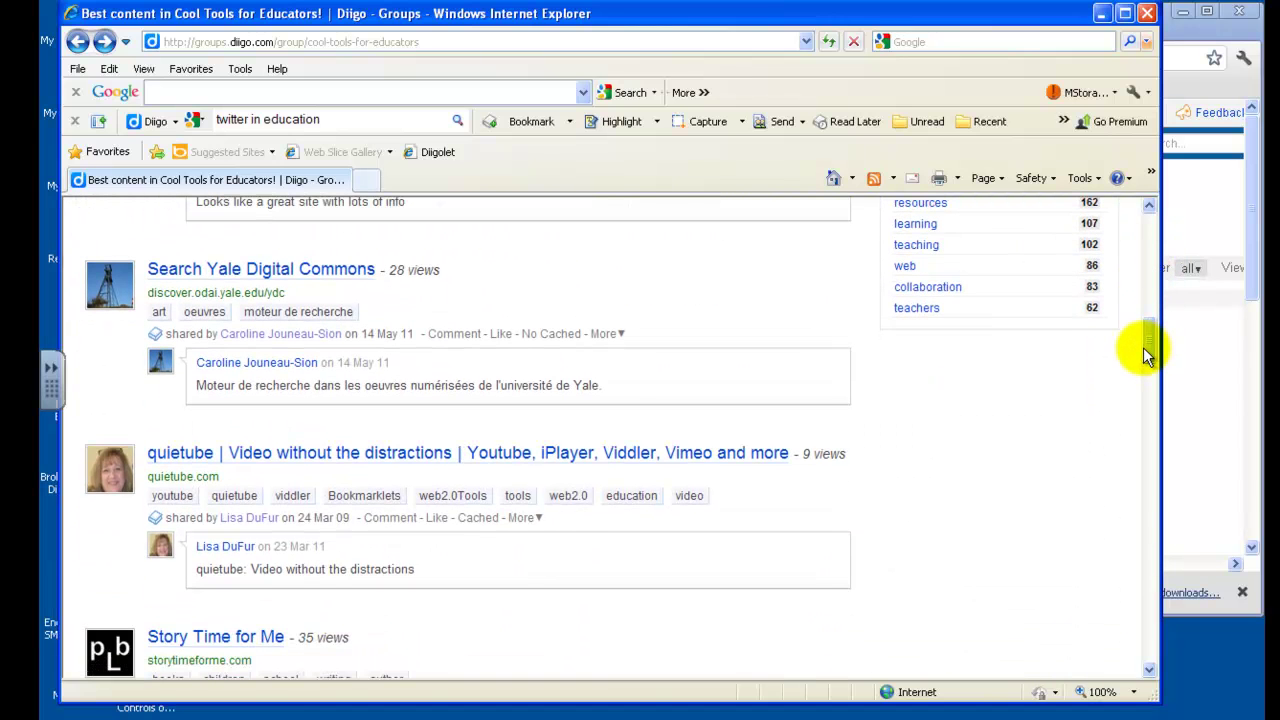
{"action": "left_click", "coordinate": [180, 496]}
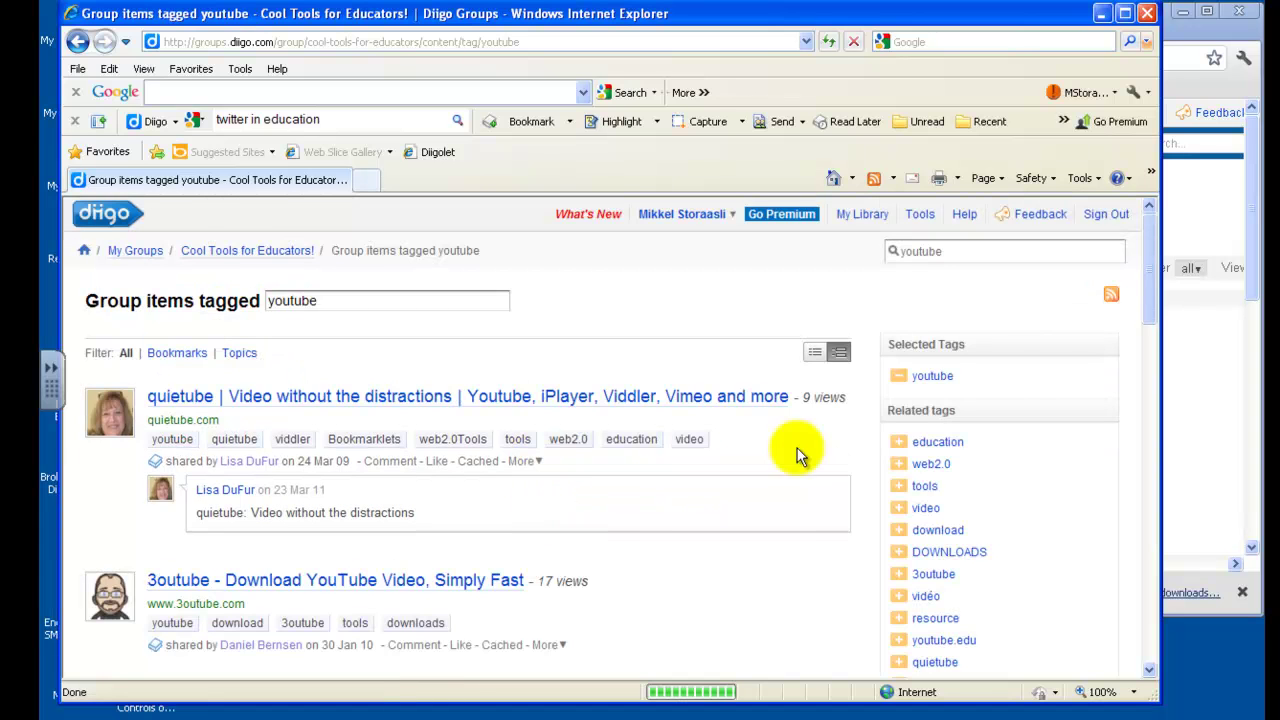
{"action": "left_click_drag", "start_coordinate": [1149, 285], "coordinate": [1146, 357]}
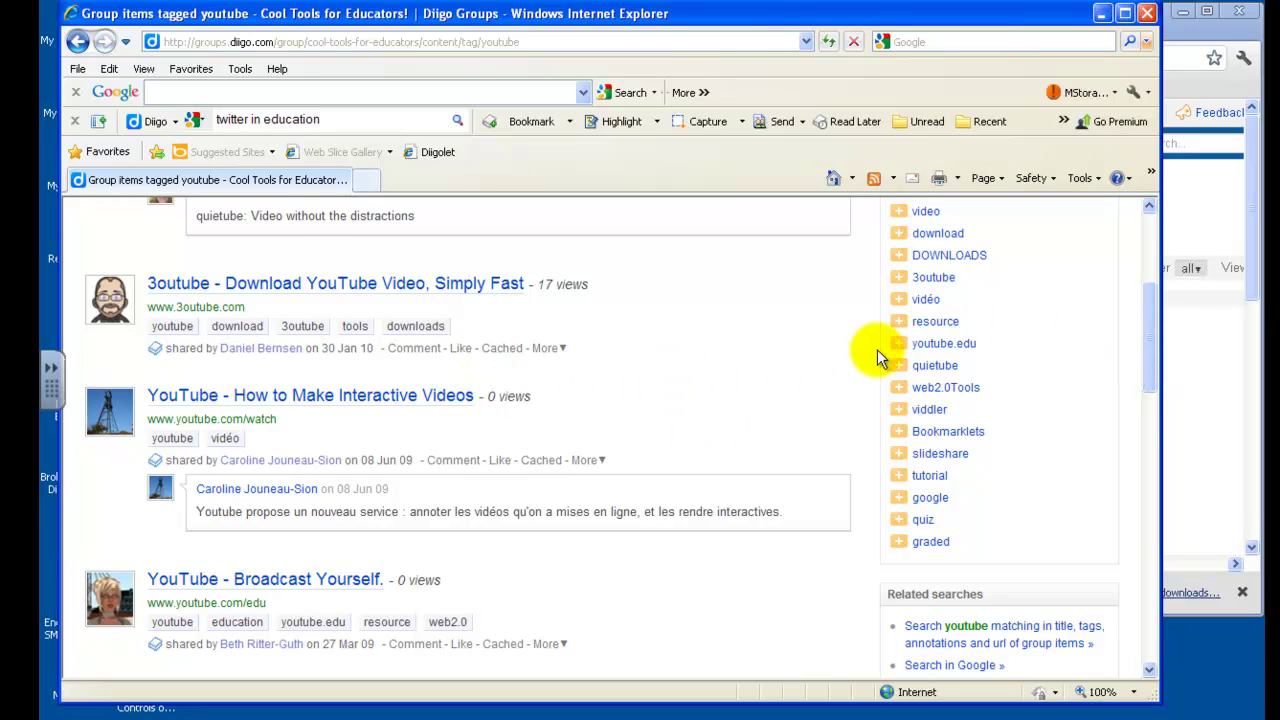
{"action": "left_click_drag", "start_coordinate": [1149, 300], "coordinate": [1143, 177]}
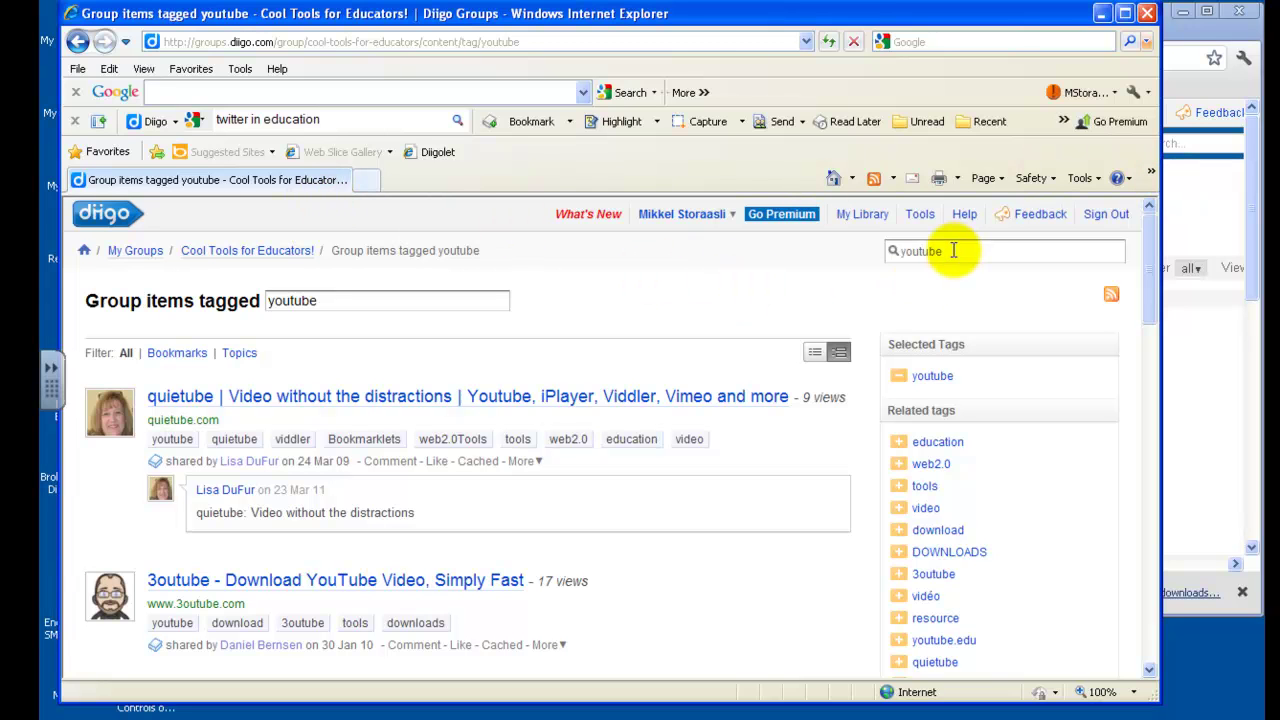
- Clear the group search text and leave the group for the account's public library by way of the home page and profile
{"action": "left_click_drag", "start_coordinate": [943, 251], "coordinate": [886, 250]}
{"action": "key", "text": "BackSpace"}
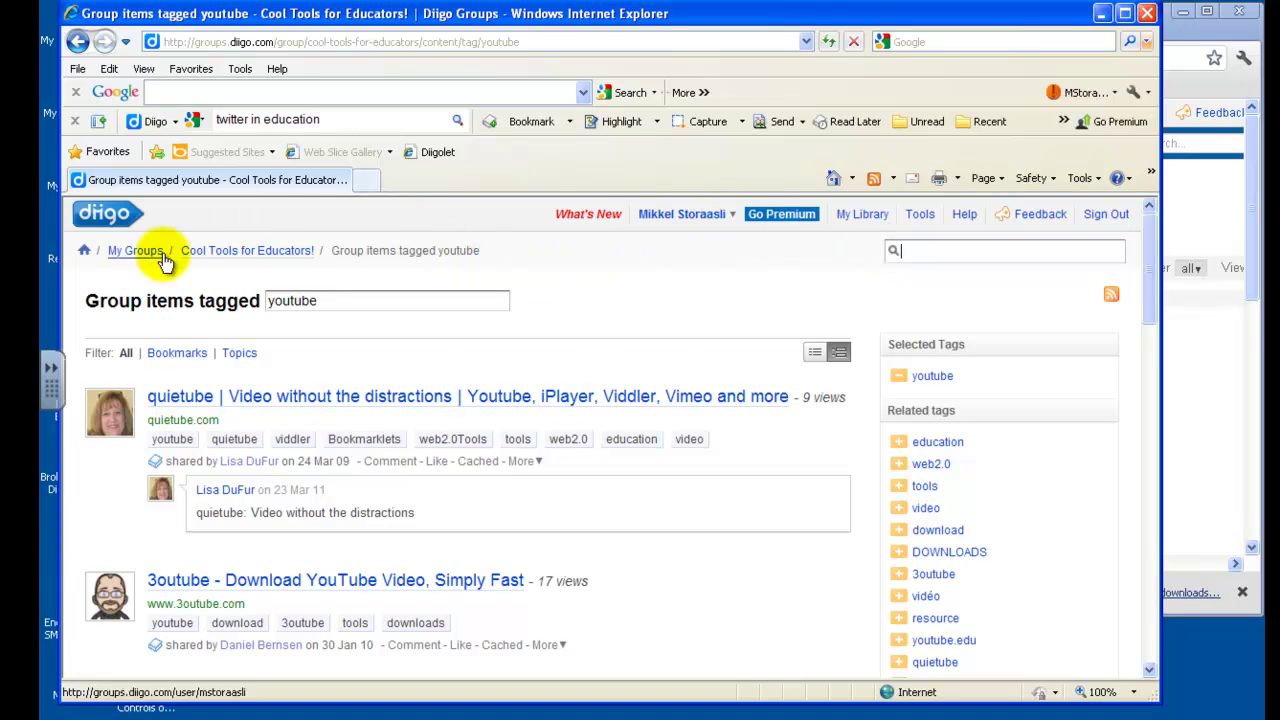
{"action": "left_click", "coordinate": [84, 251]}
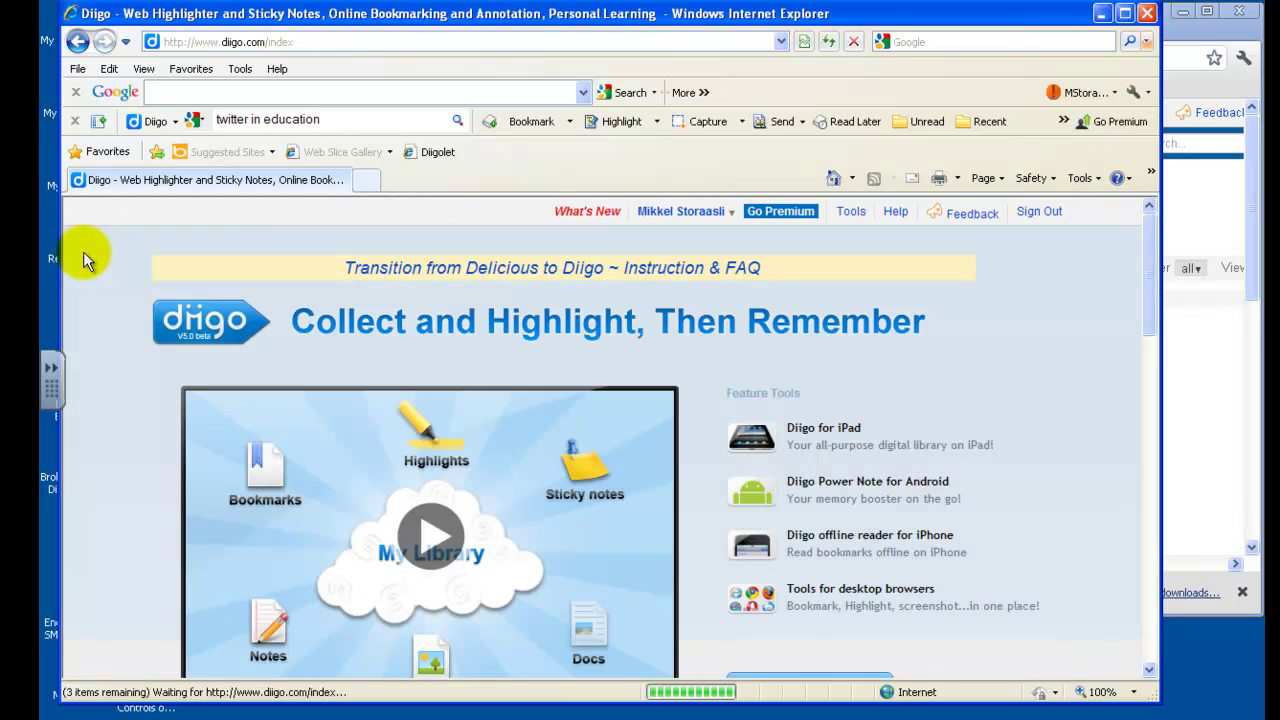
{"action": "left_click", "coordinate": [668, 232]}
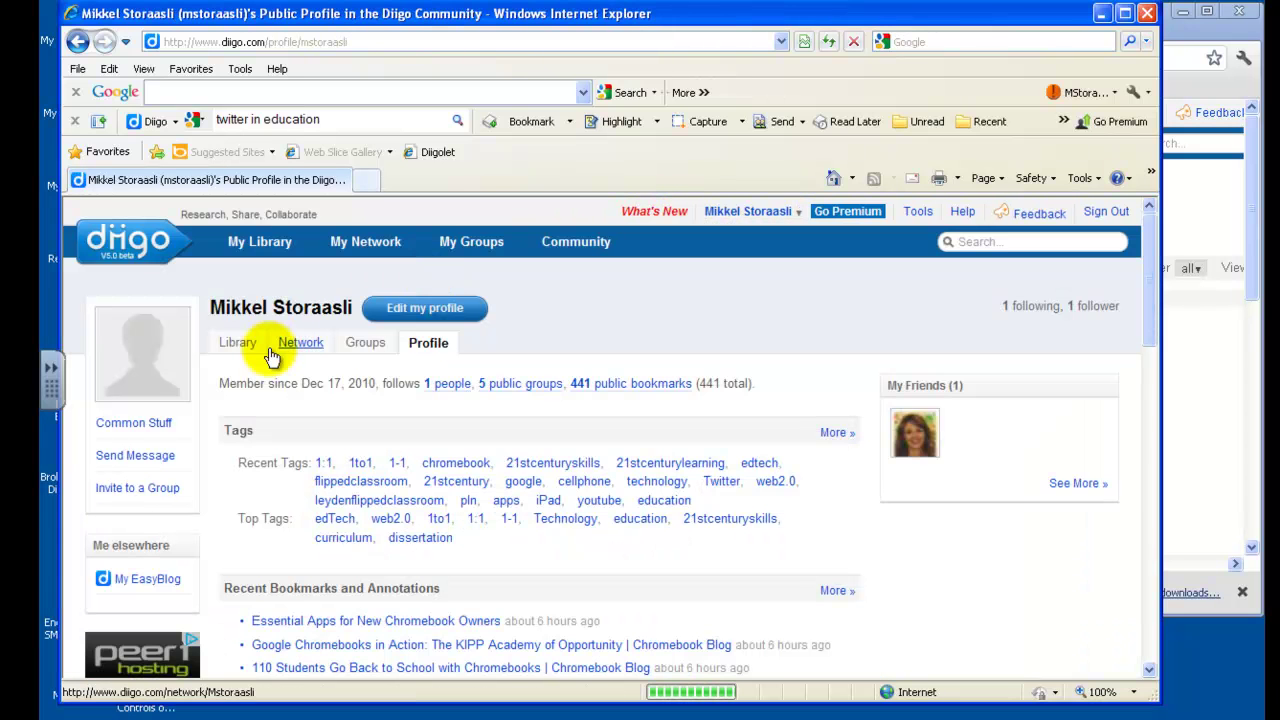
{"action": "left_click", "coordinate": [241, 342]}
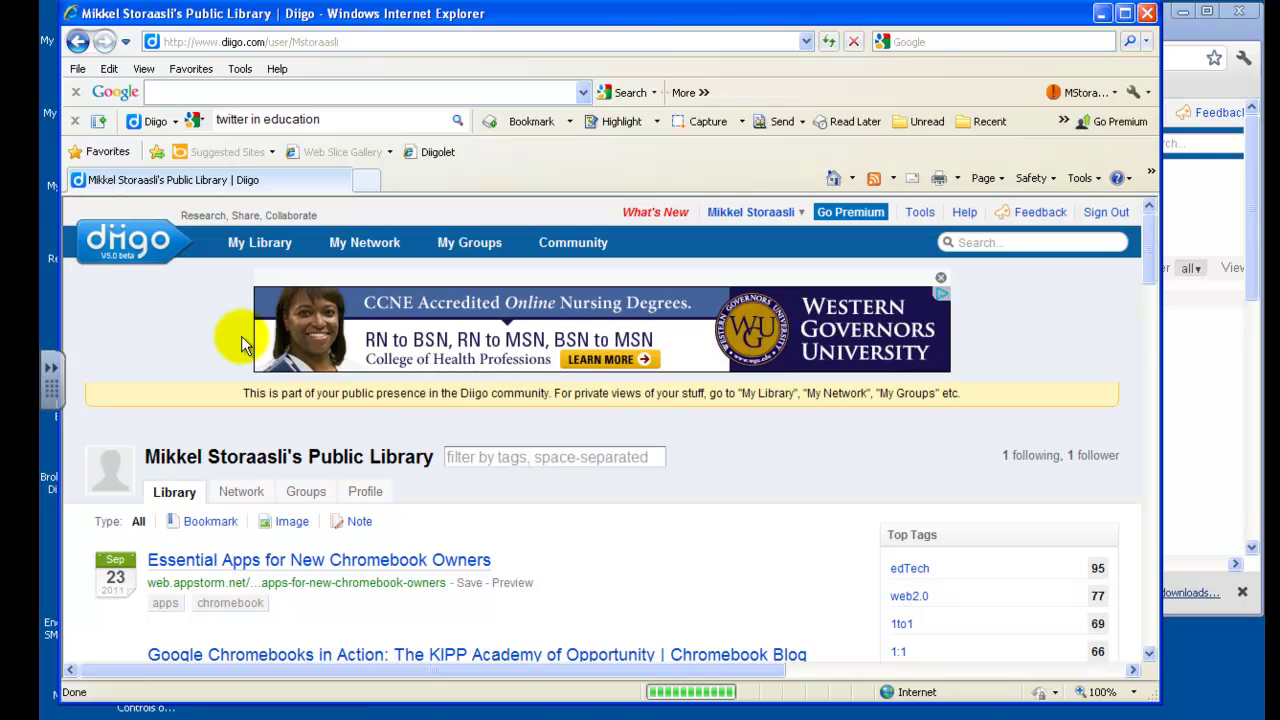
- Use the site-wide search to find groups interested in "twitter for educators"
{"action": "left_click", "coordinate": [1000, 243]}
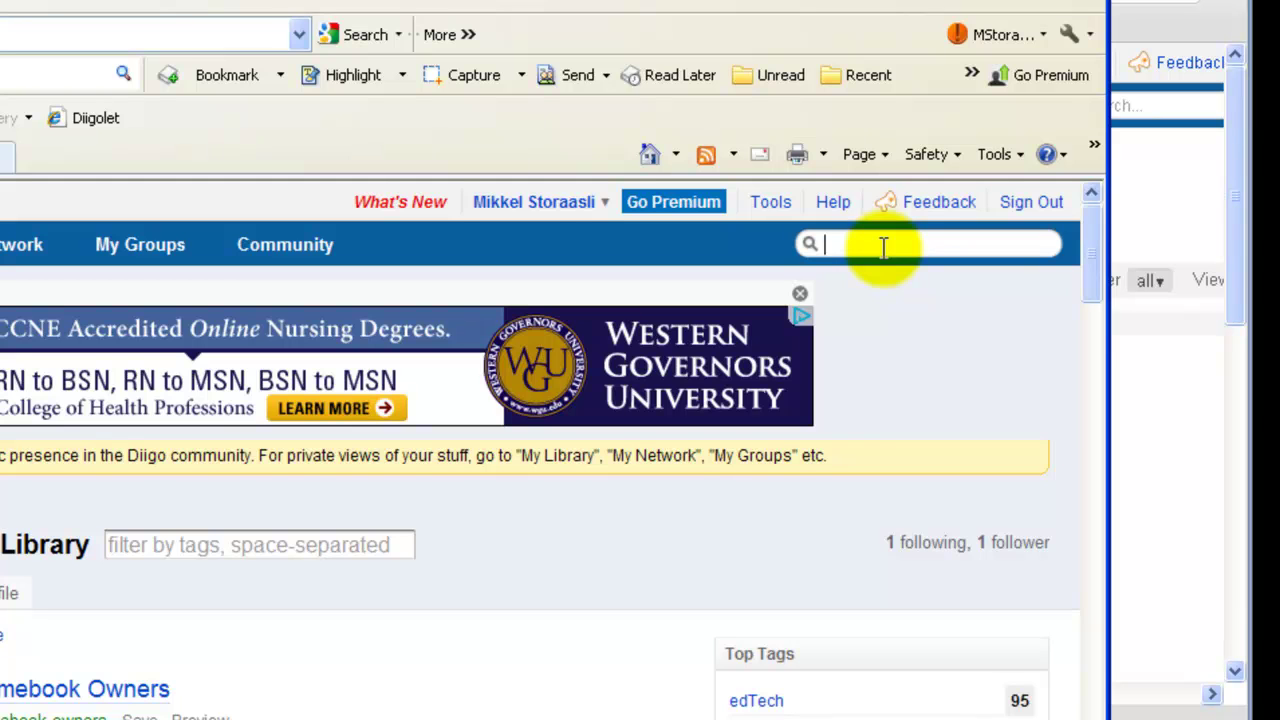
{"action": "type", "text": "twitter f"}
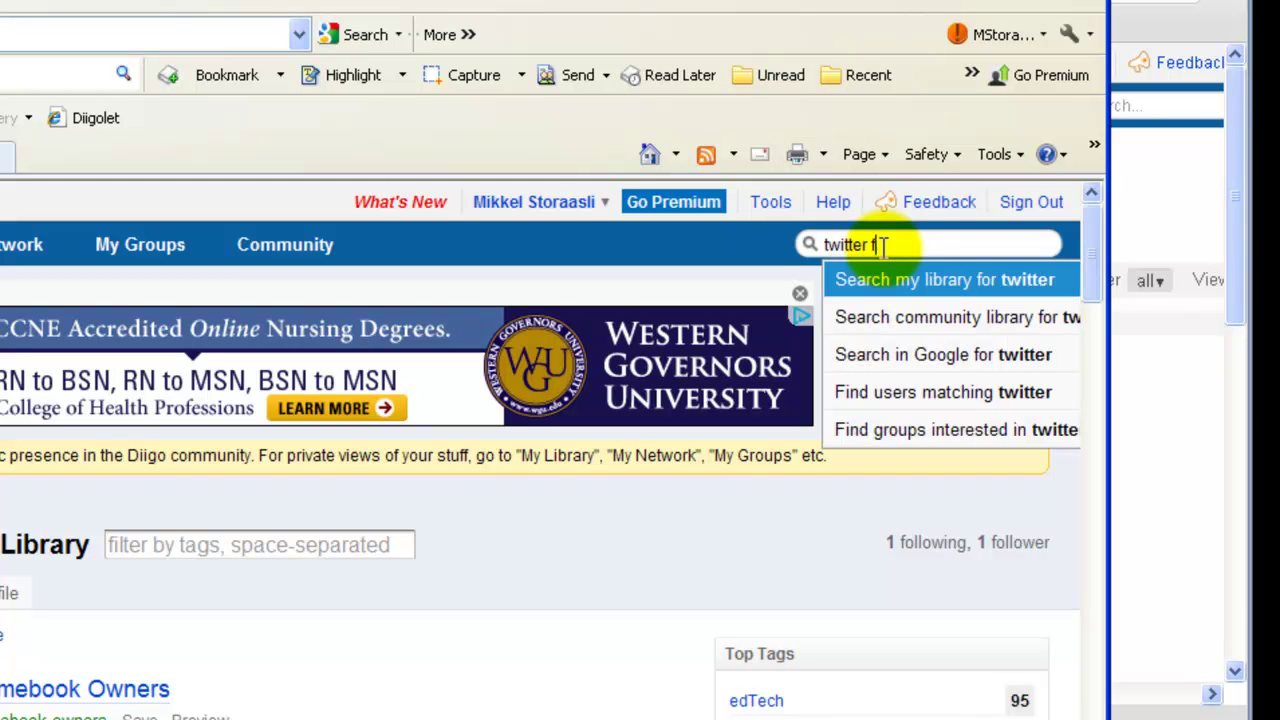
{"action": "type", "text": "or educ"}
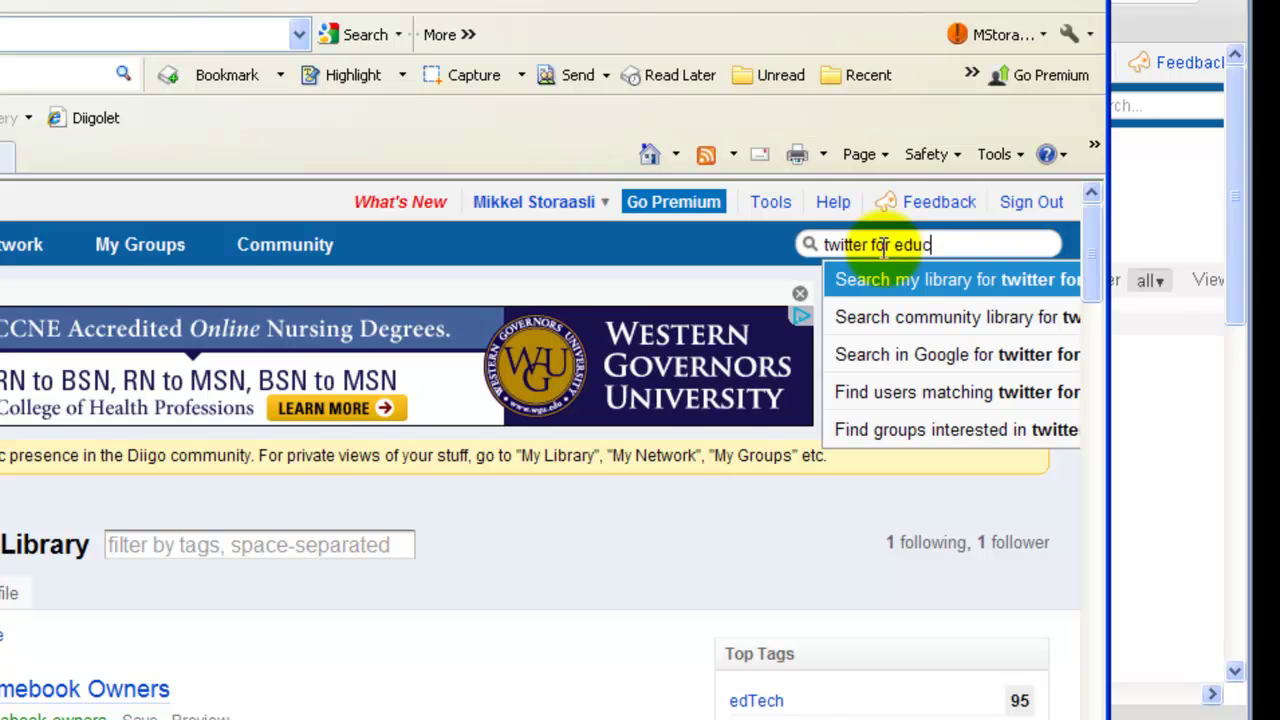
{"action": "type", "text": "ators"}
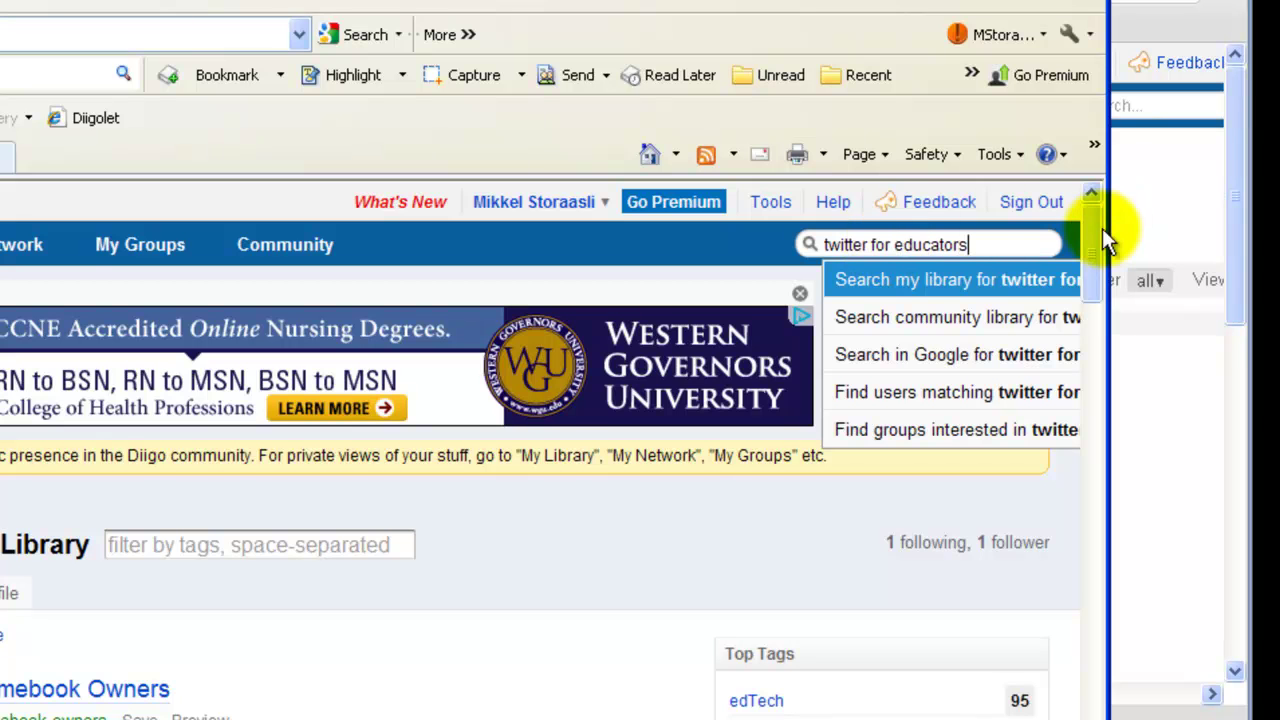
{"action": "left_click_drag", "start_coordinate": [1090, 232], "coordinate": [1082, 256]}
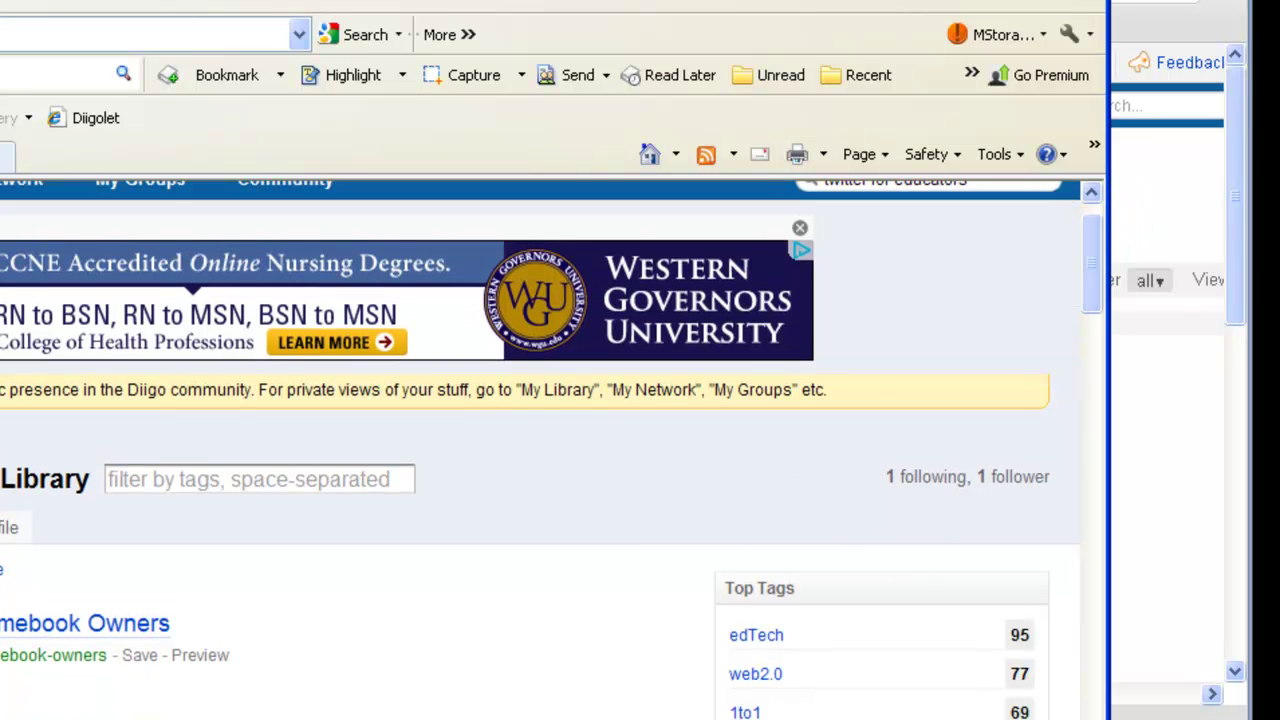
{"action": "scroll", "coordinate": [540, 450], "scroll_direction": "right", "scroll_amount": 2}
{"action": "left_click", "coordinate": [1089, 218]}
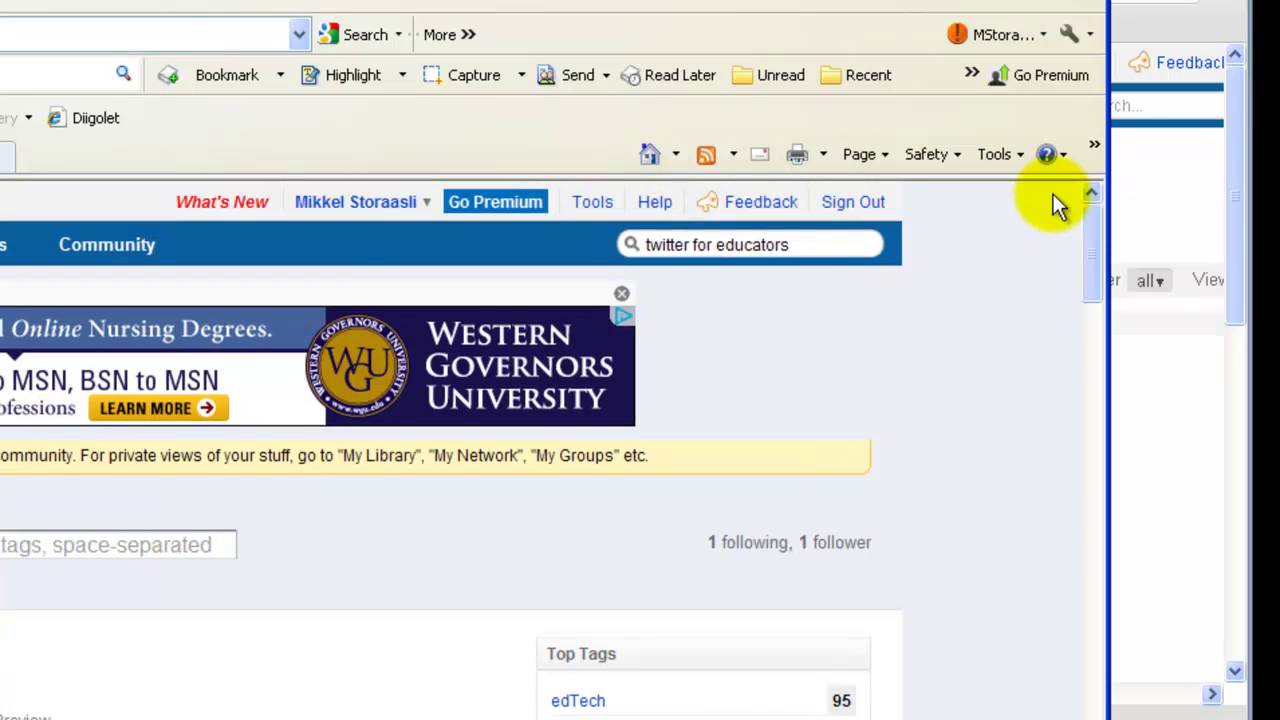
{"action": "double_click", "coordinate": [801, 245]}
{"action": "key", "text": "BackSpace"}
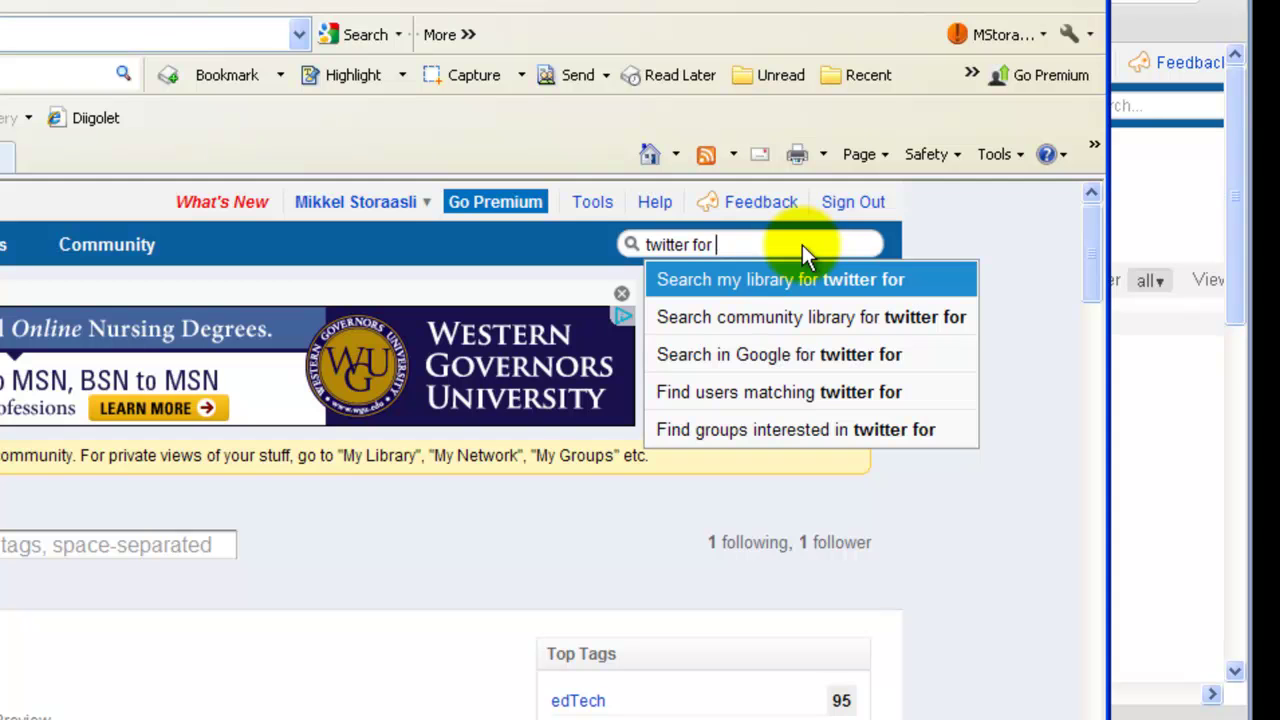
{"action": "type", "text": "educators"}
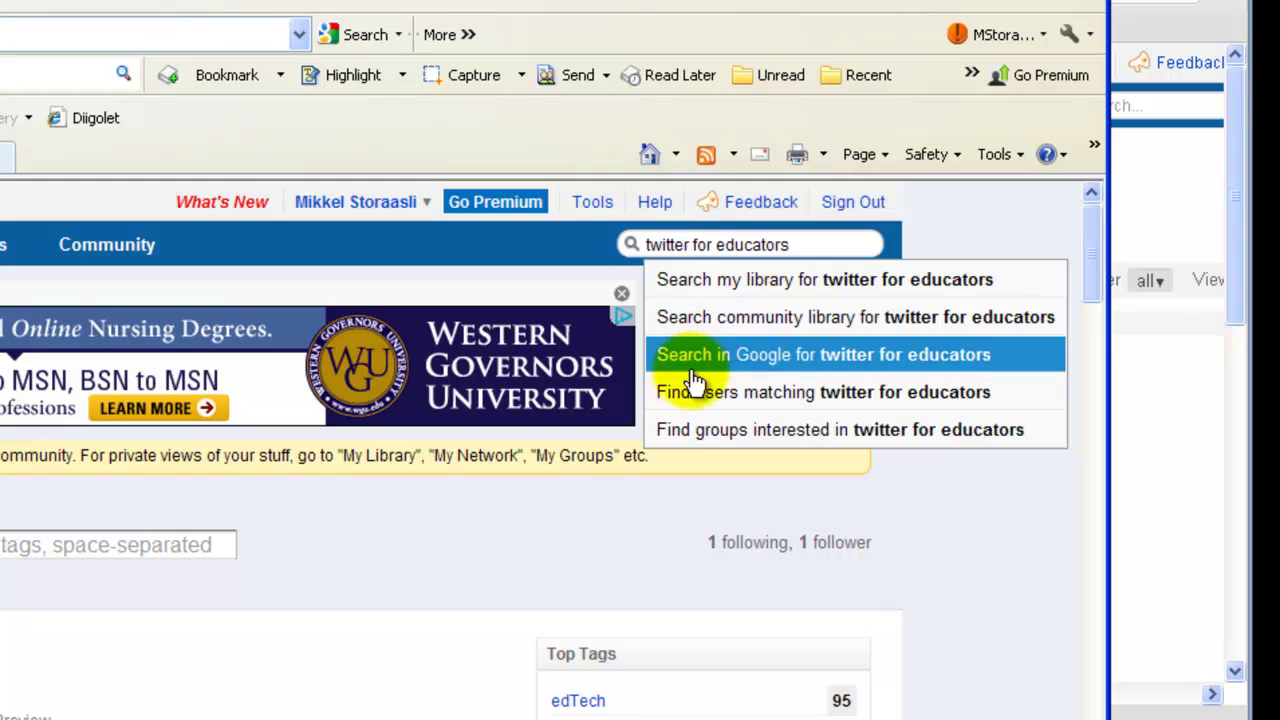
{"action": "left_click", "coordinate": [740, 440]}
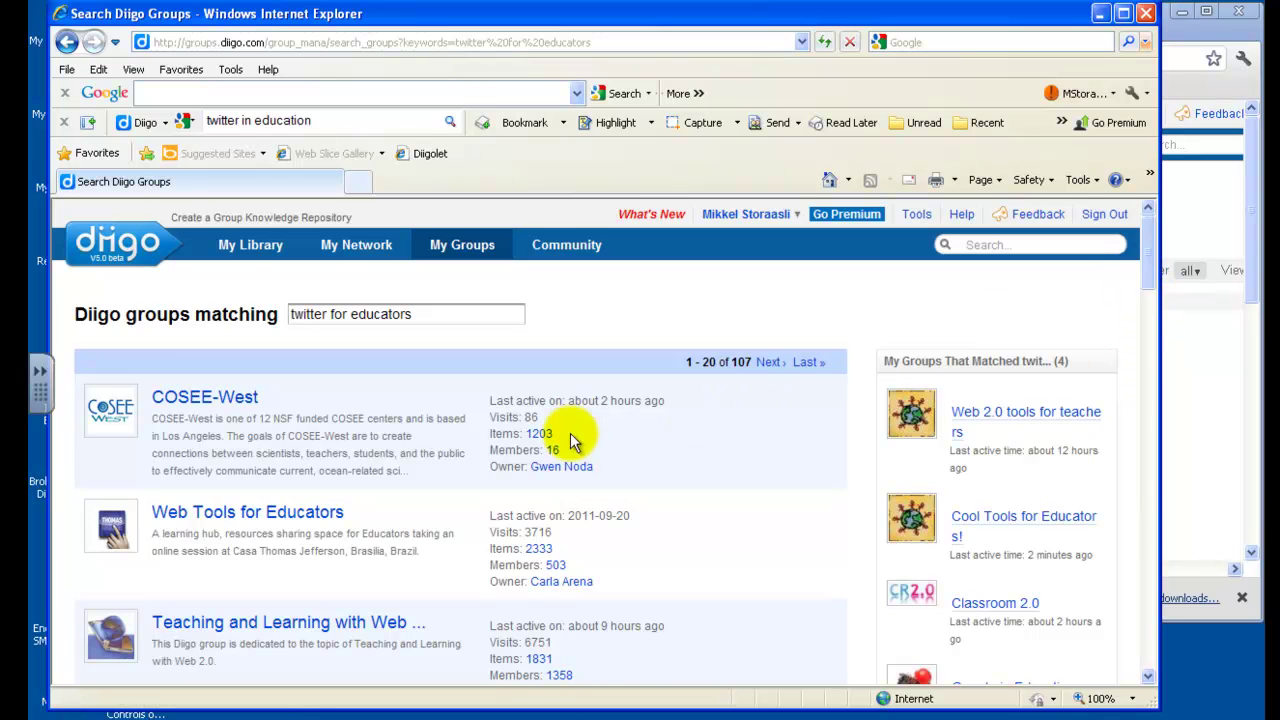
- Open the Discovery Educator Network group from the search results and review its group info and shared bookmarks
{"action": "left_click_drag", "start_coordinate": [1146, 255], "coordinate": [1139, 460]}
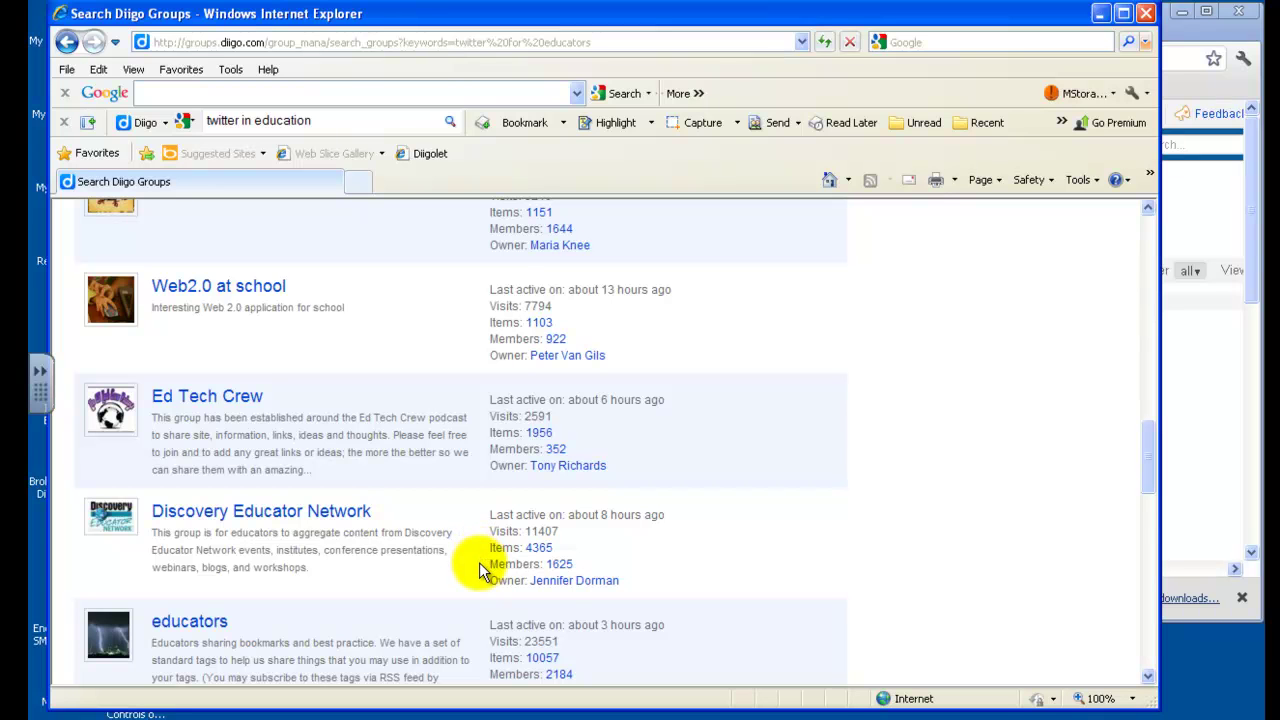
{"action": "left_click", "coordinate": [310, 510]}
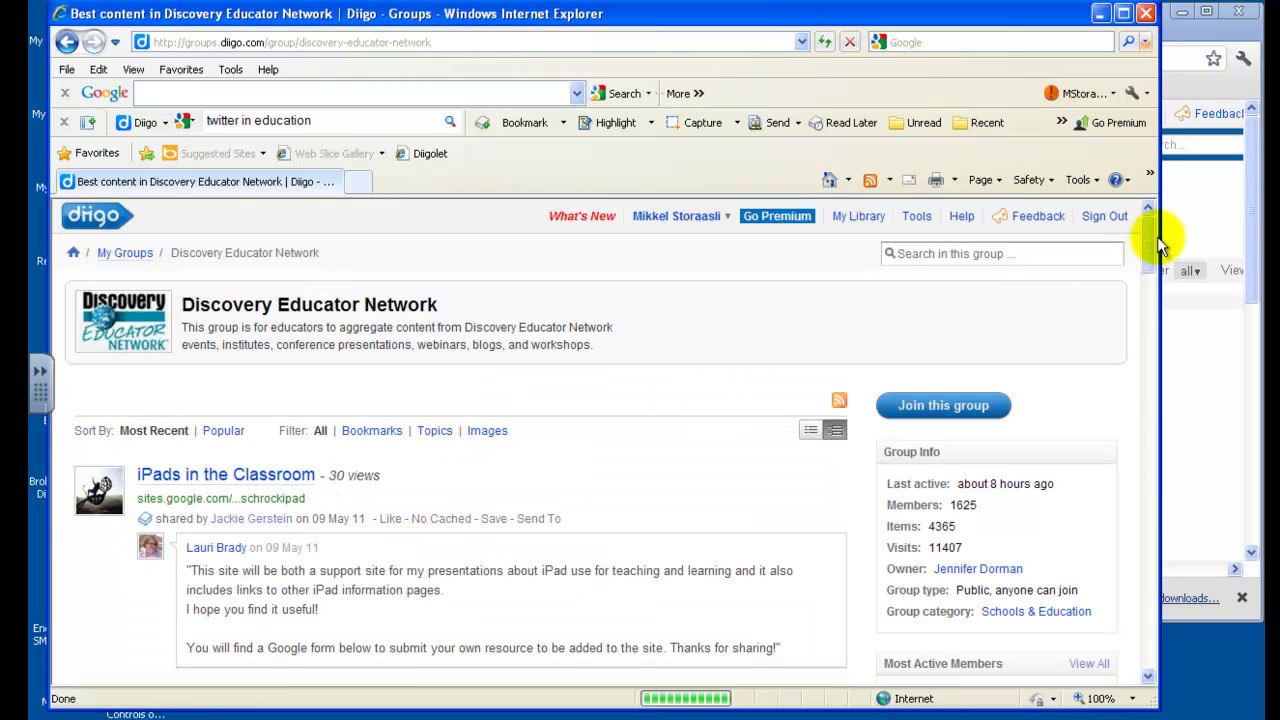
{"action": "left_click_drag", "start_coordinate": [1147, 236], "coordinate": [1148, 250]}
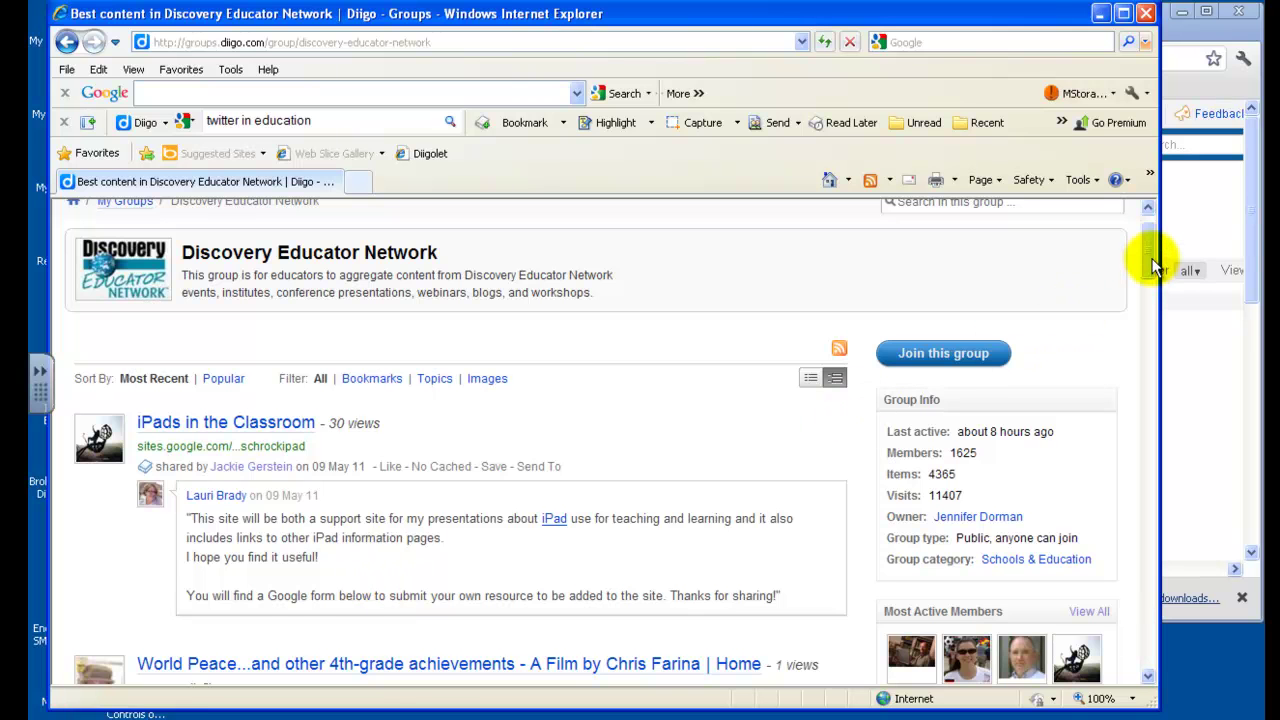
{"action": "left_click_drag", "start_coordinate": [1152, 264], "coordinate": [1150, 287]}
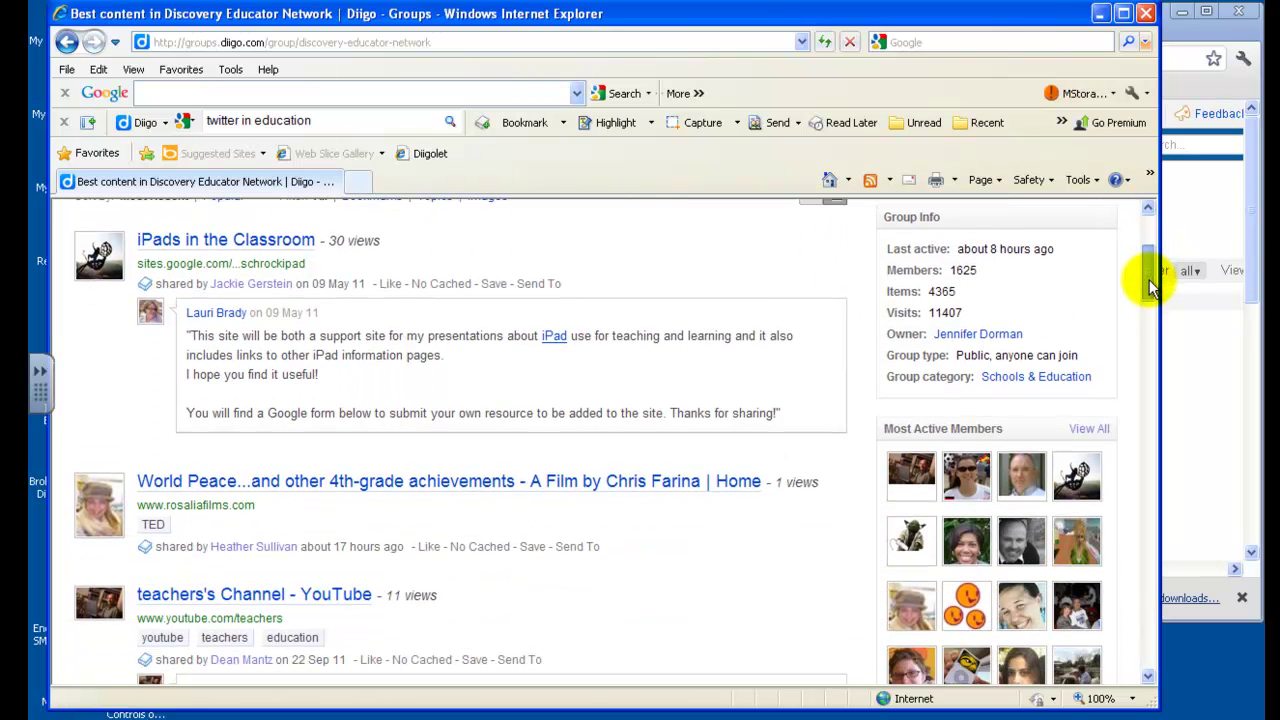
{"action": "left_click_drag", "start_coordinate": [1150, 287], "coordinate": [1150, 237]}
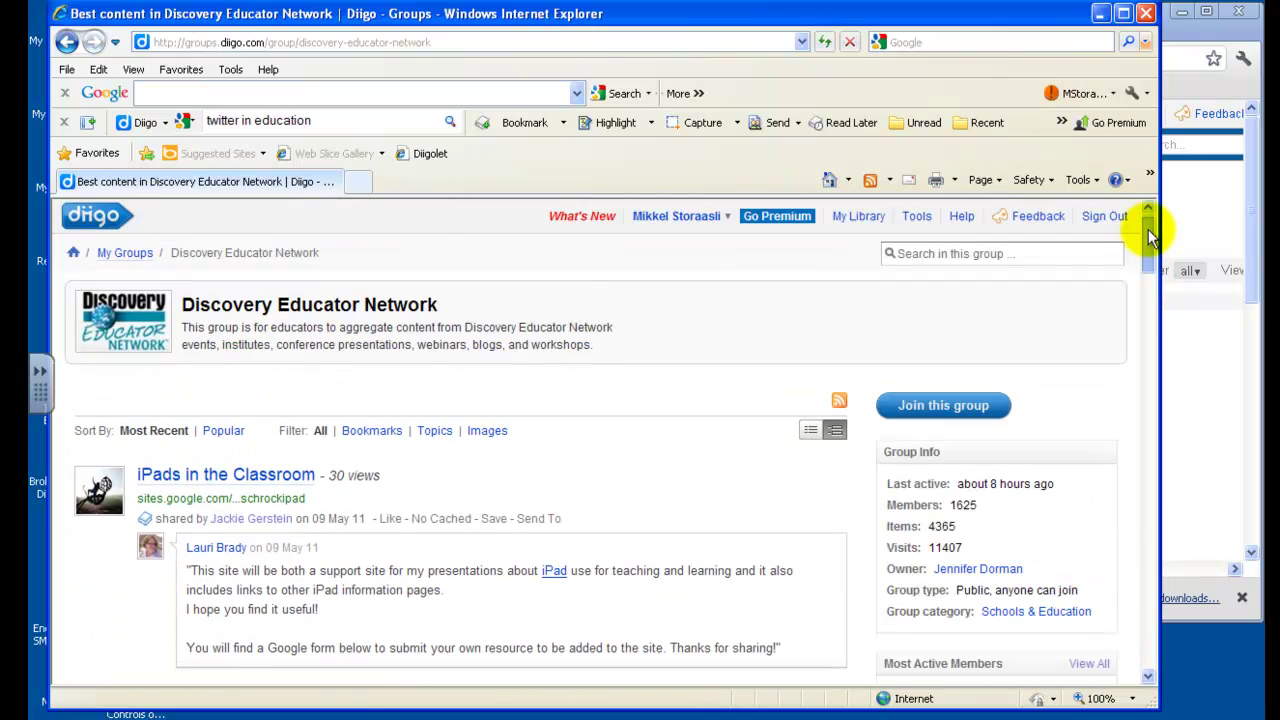
- Join the Discovery Educator Network group with a weekly email subscription and no owner message, and return to the own groups list
{"action": "left_click", "coordinate": [919, 408]}
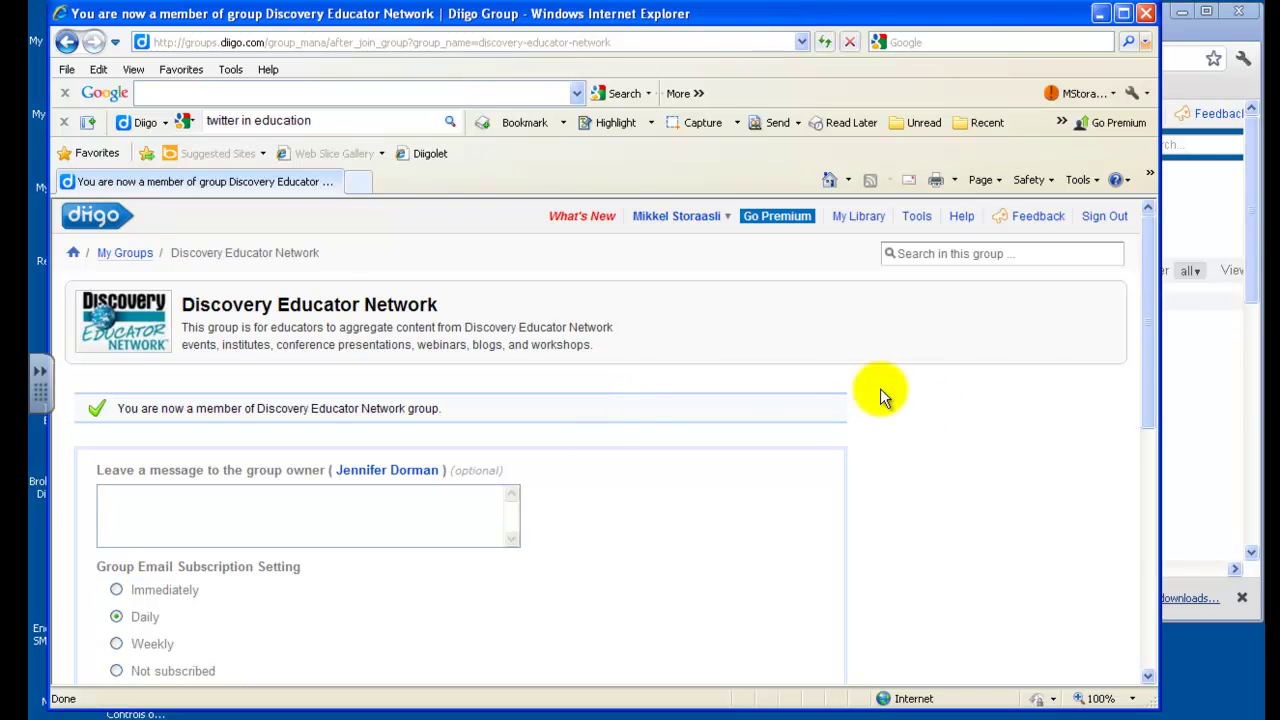
{"action": "left_click_drag", "start_coordinate": [1144, 294], "coordinate": [1148, 345]}
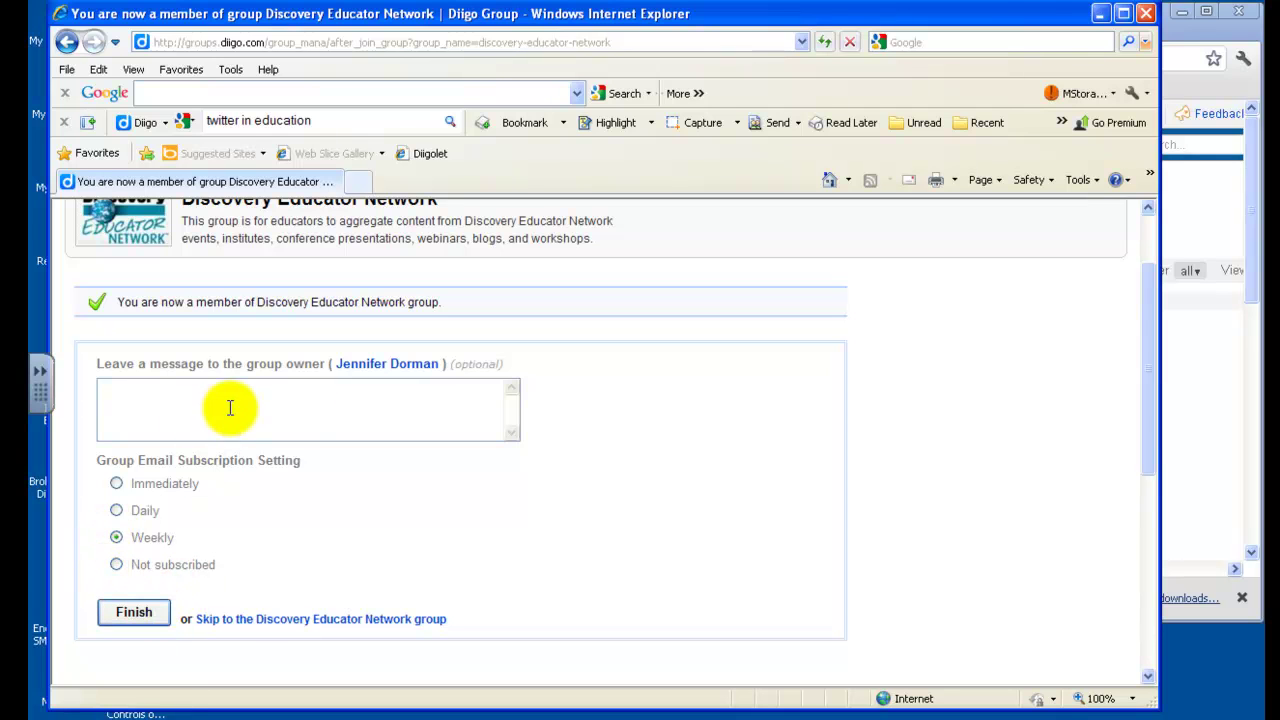
{"action": "left_click", "coordinate": [145, 613]}
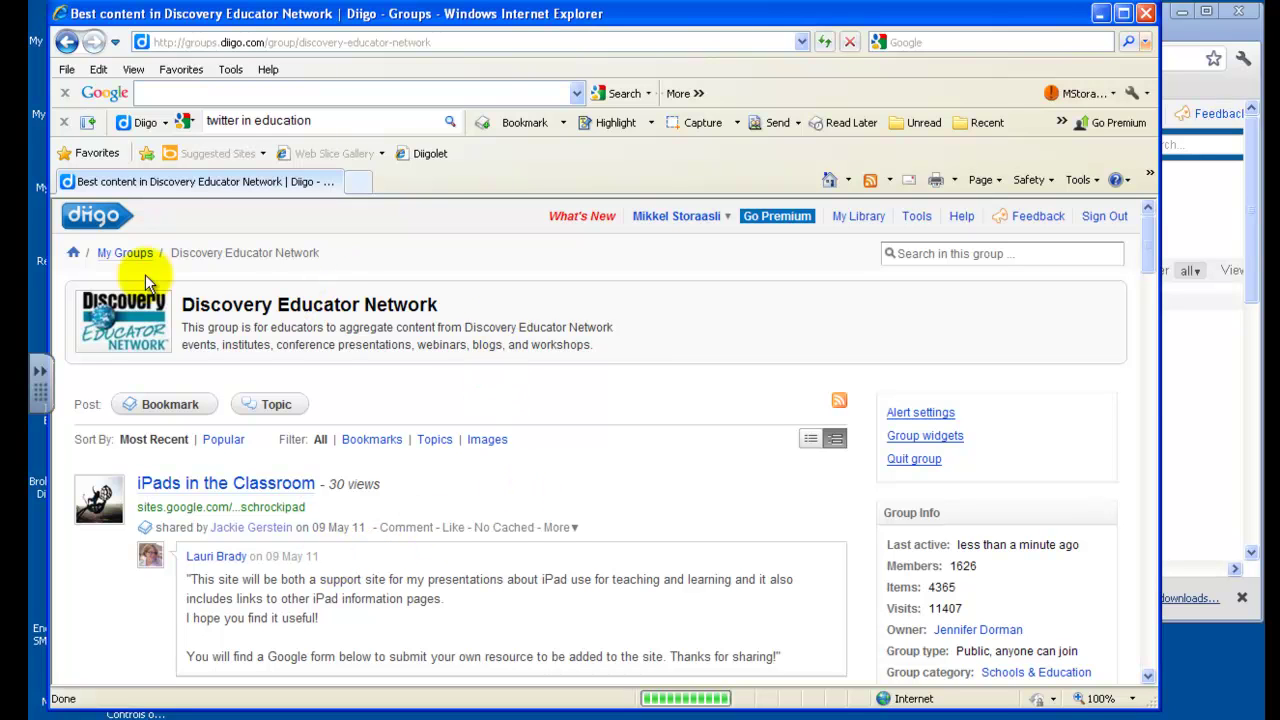
{"action": "left_click", "coordinate": [123, 256]}
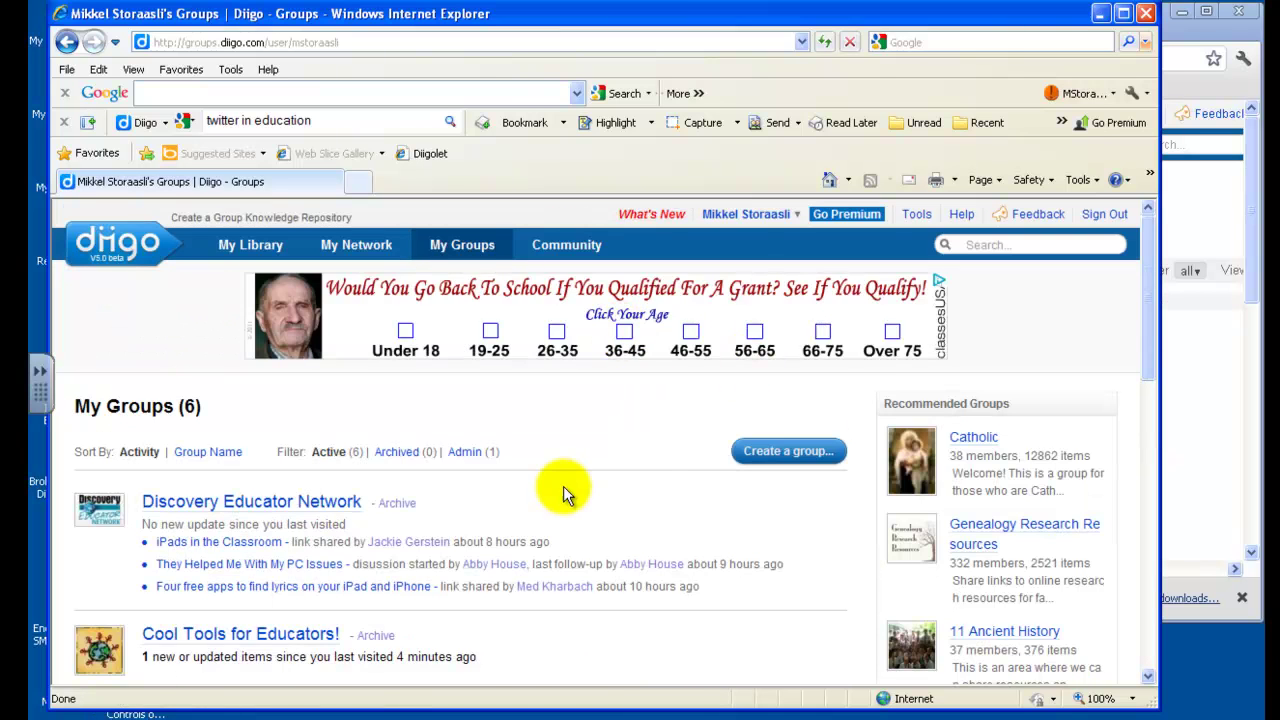
- Leave the groups list for the personal library and filter its items by the tag "youtube"
{"action": "left_click_drag", "start_coordinate": [1148, 317], "coordinate": [1125, 350]}
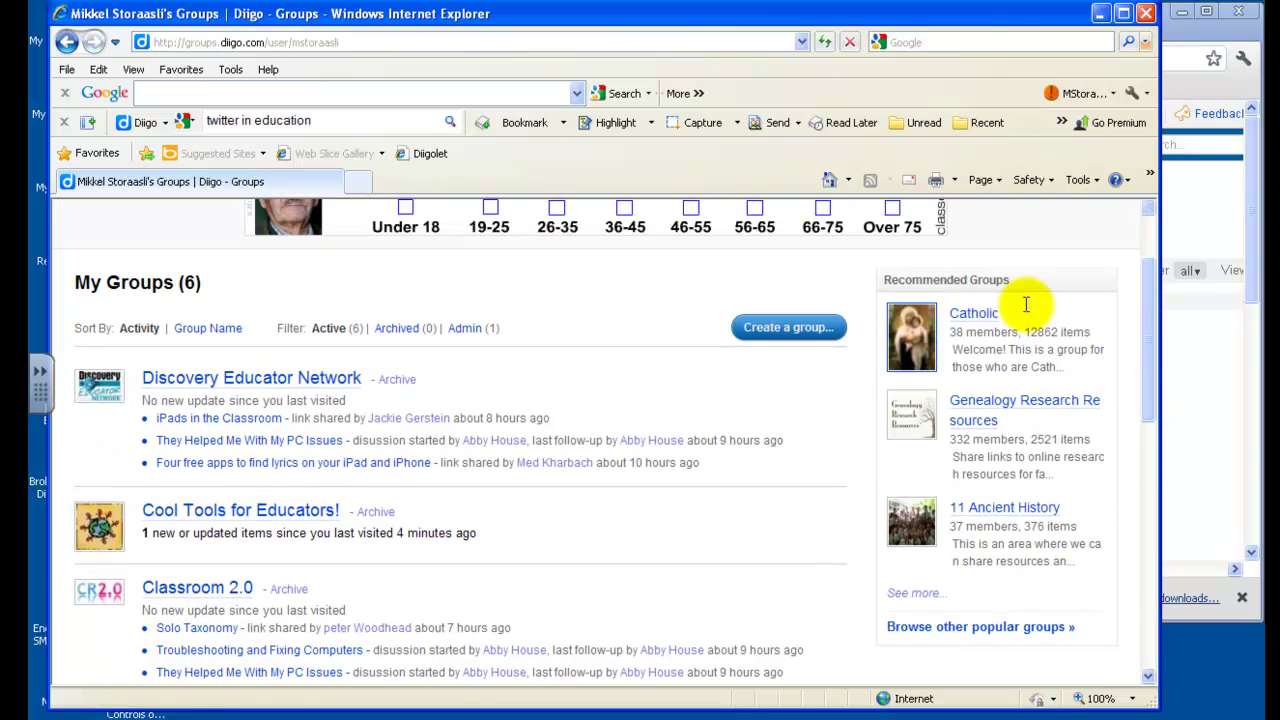
{"action": "left_click_drag", "start_coordinate": [1141, 324], "coordinate": [1140, 274]}
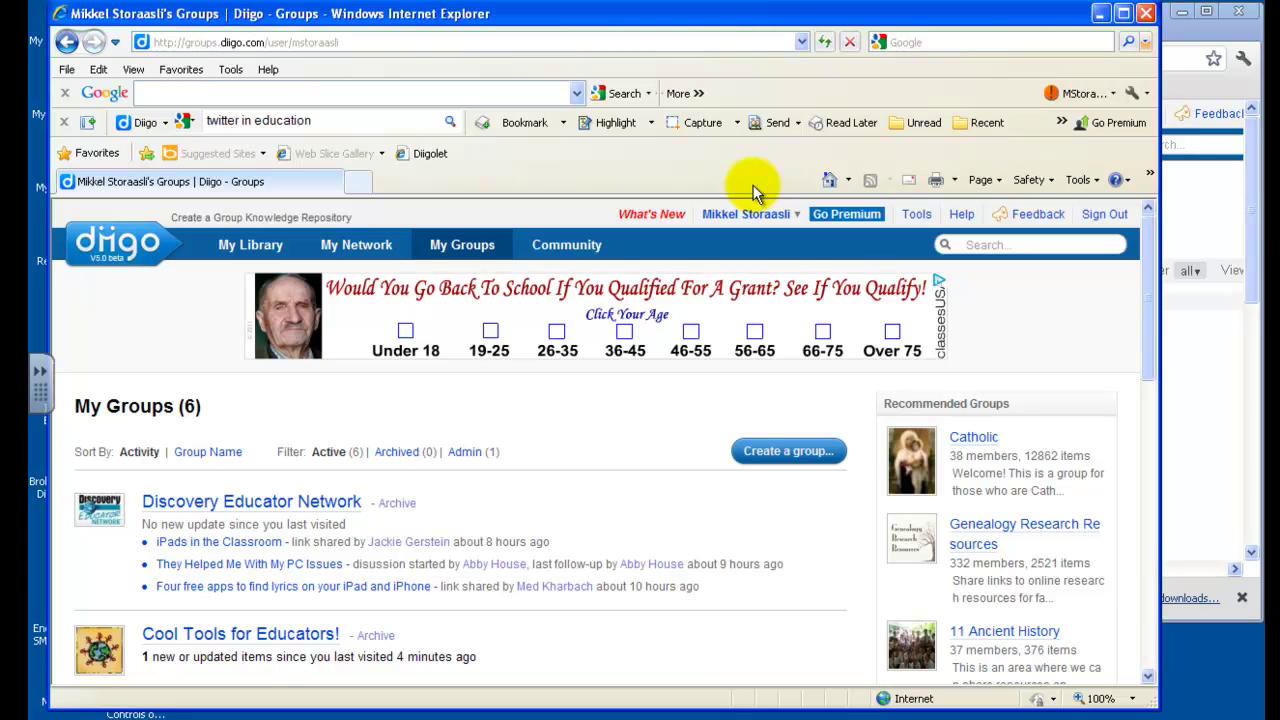
{"action": "left_click", "coordinate": [255, 247]}
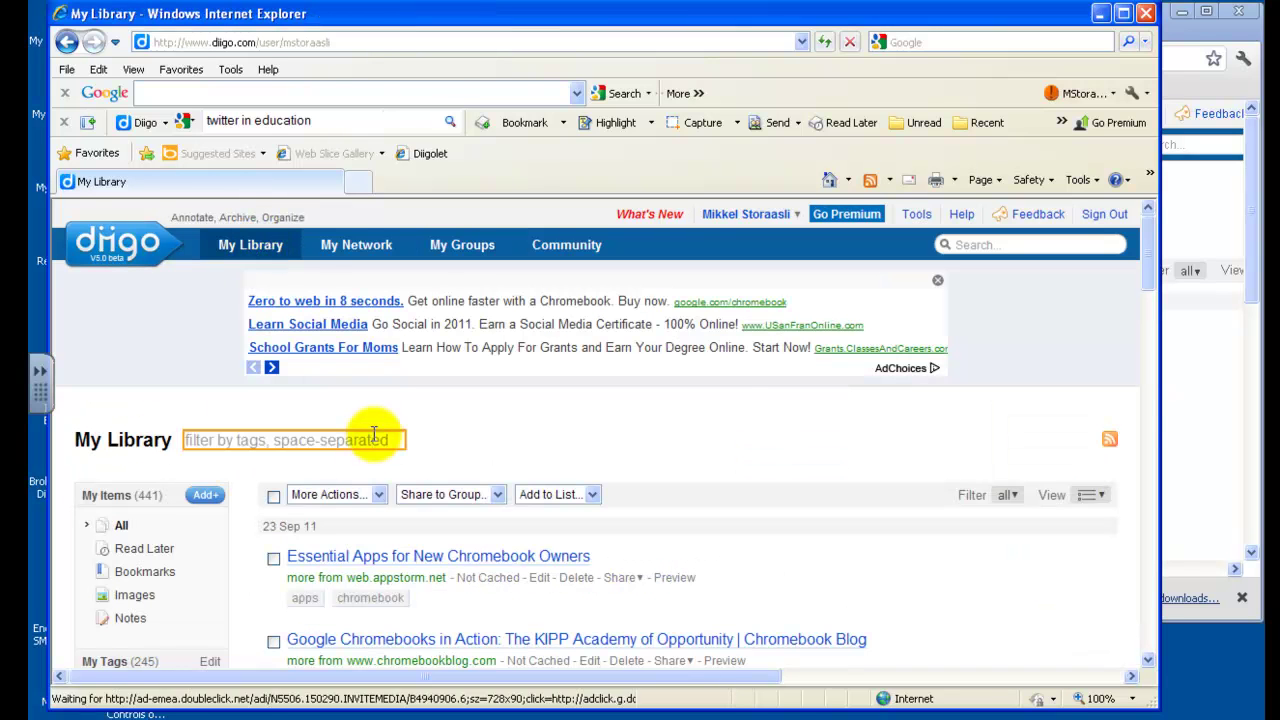
{"action": "mouse_move", "coordinate": [1150, 274]}
{"action": "left_mouse_down"}
{"action": "mouse_move", "coordinate": [1142, 632]}
{"action": "mouse_move", "coordinate": [1150, 250]}
{"action": "left_mouse_up"}
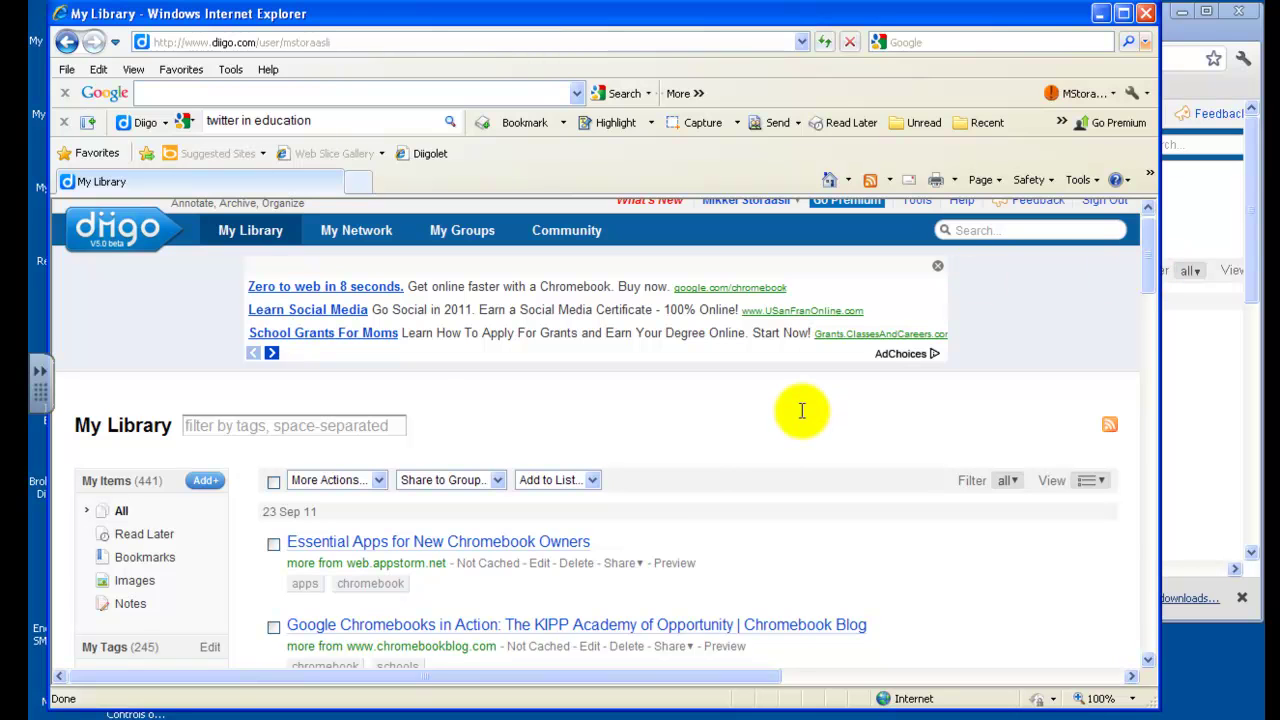
{"action": "left_click", "coordinate": [342, 421]}
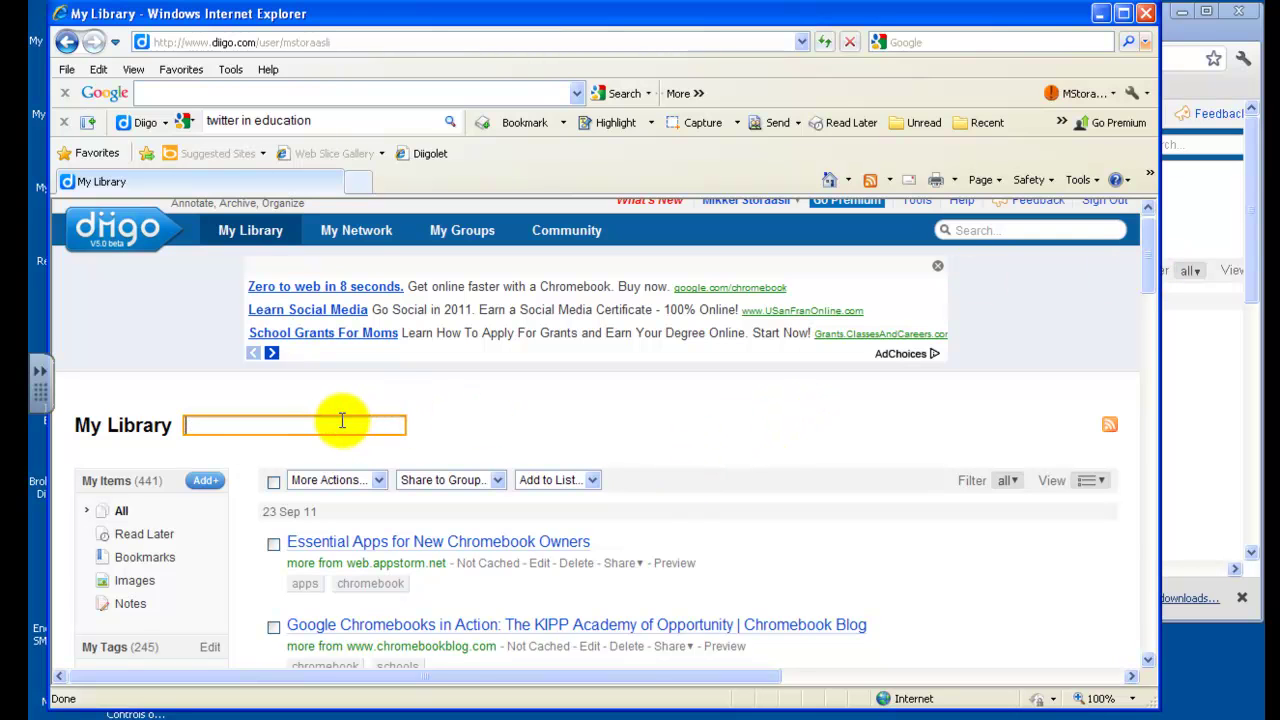
{"action": "type", "text": "youtub"}
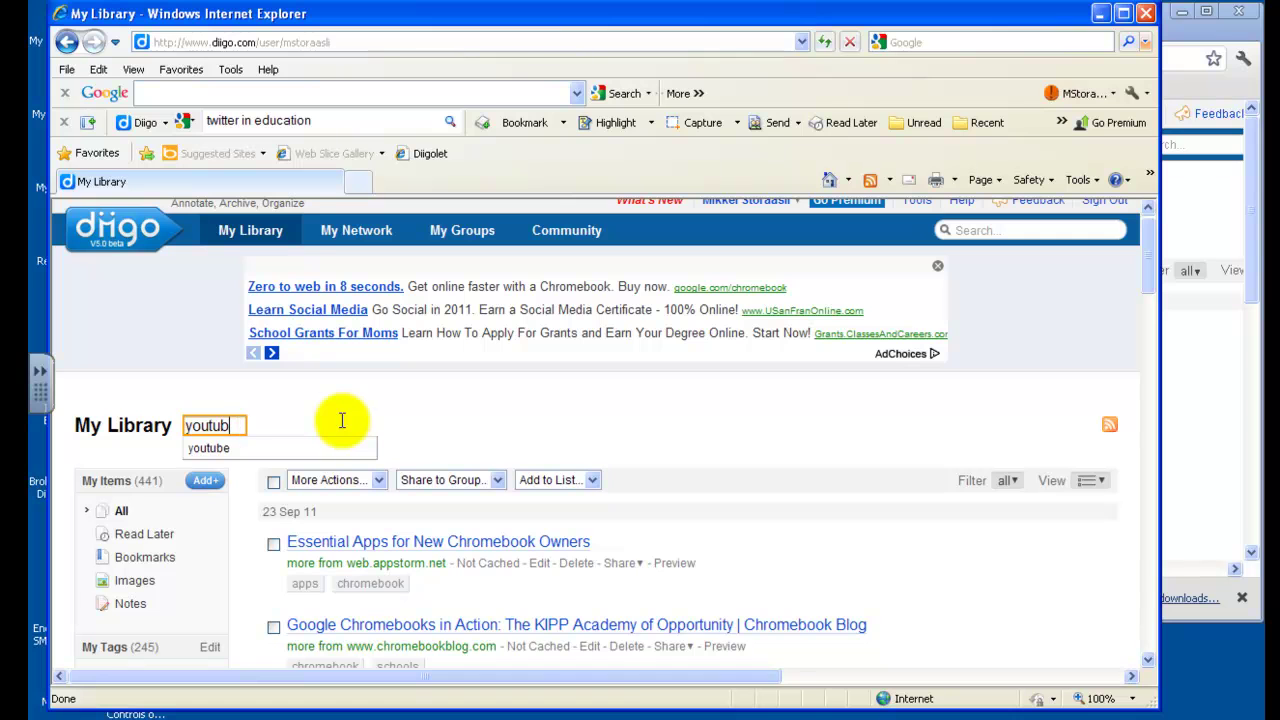
{"action": "type", "text": "e"}
{"action": "key", "text": "Return"}
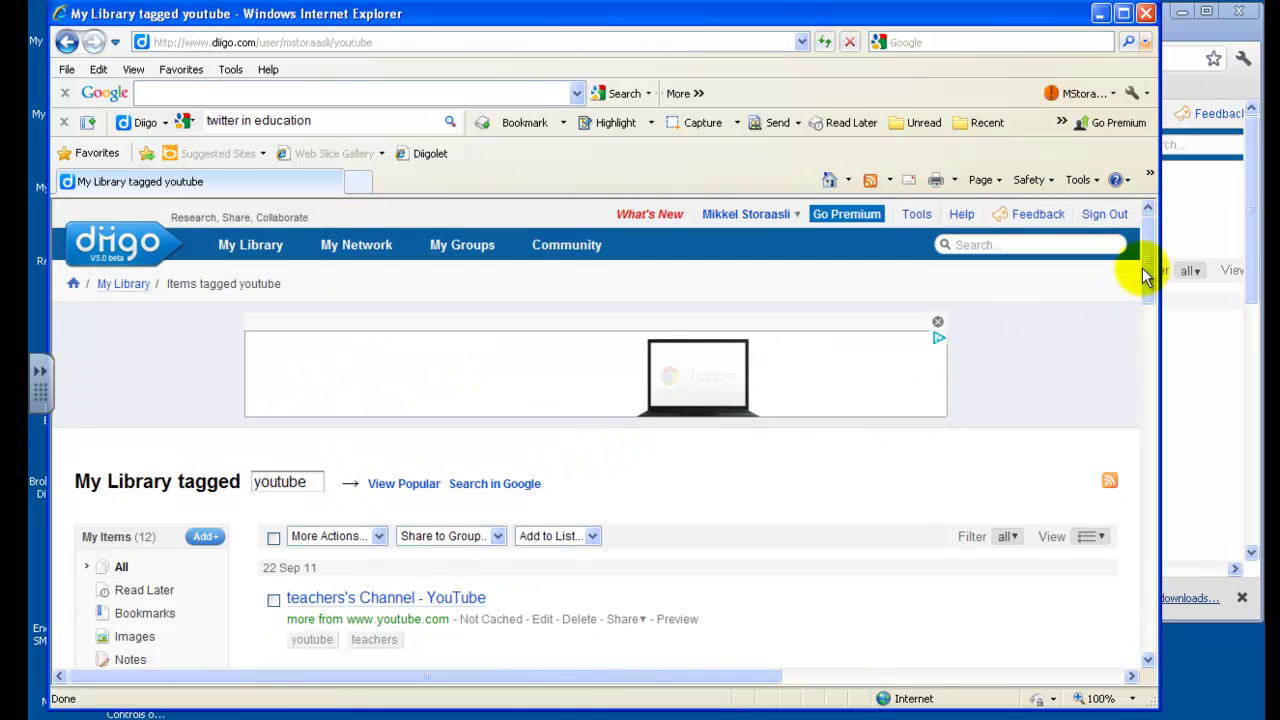
- Switch the library's youtube-tagged list to the Simple view and back to the Advanced view
{"action": "left_click_drag", "start_coordinate": [1142, 270], "coordinate": [1141, 311]}
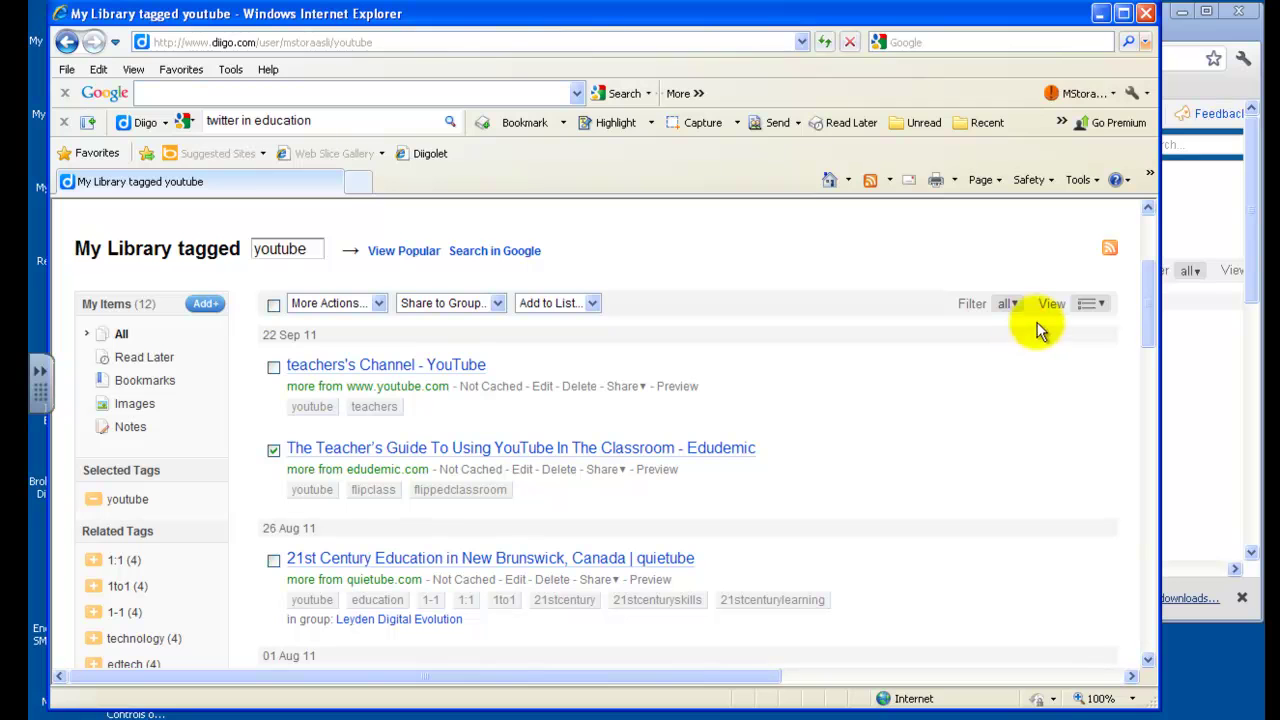
{"action": "left_click", "coordinate": [1100, 305]}
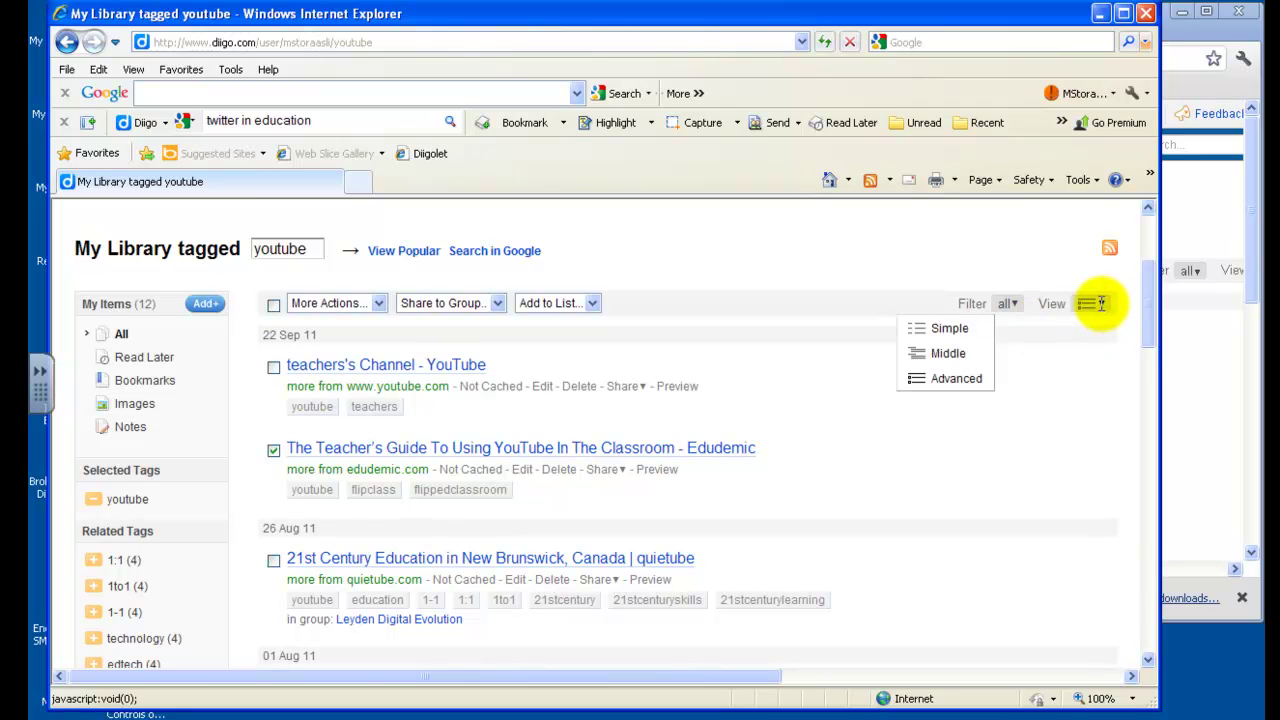
{"action": "left_click", "coordinate": [1100, 305]}
{"action": "left_click", "coordinate": [1100, 306]}
{"action": "left_click", "coordinate": [975, 331]}
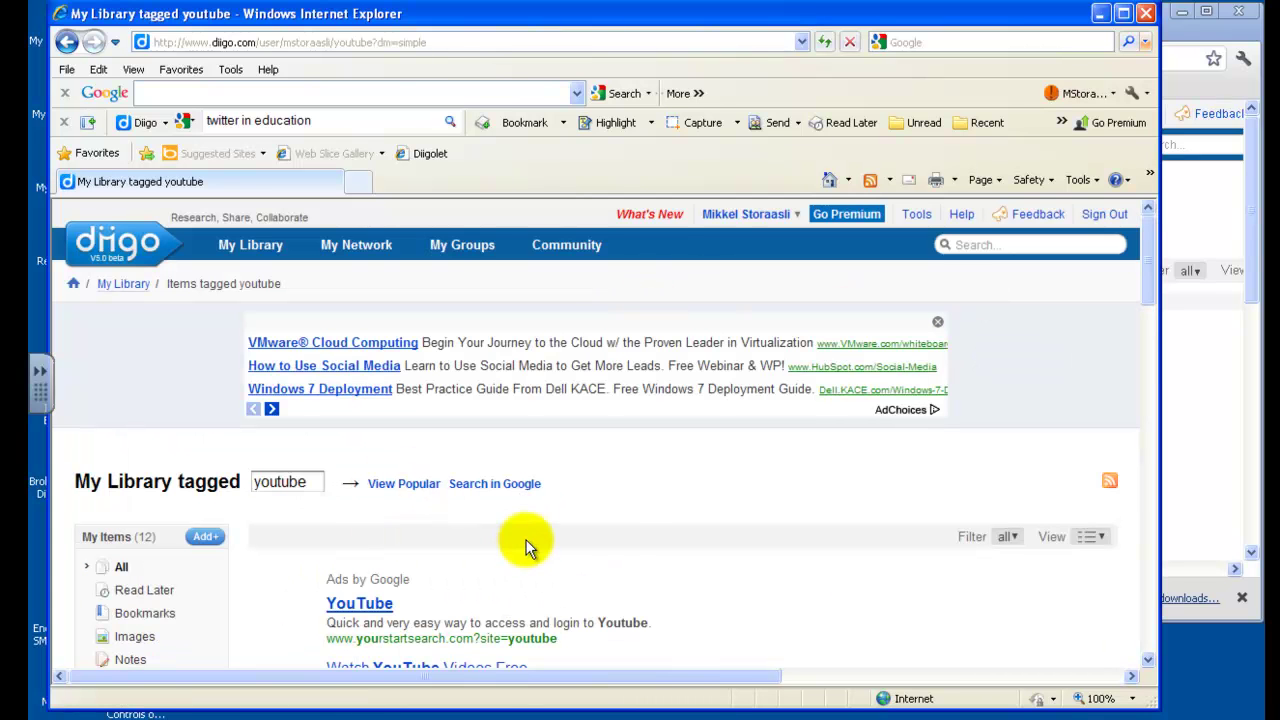
{"action": "left_click_drag", "start_coordinate": [1147, 288], "coordinate": [1141, 324]}
{"action": "left_click", "coordinate": [1092, 340]}
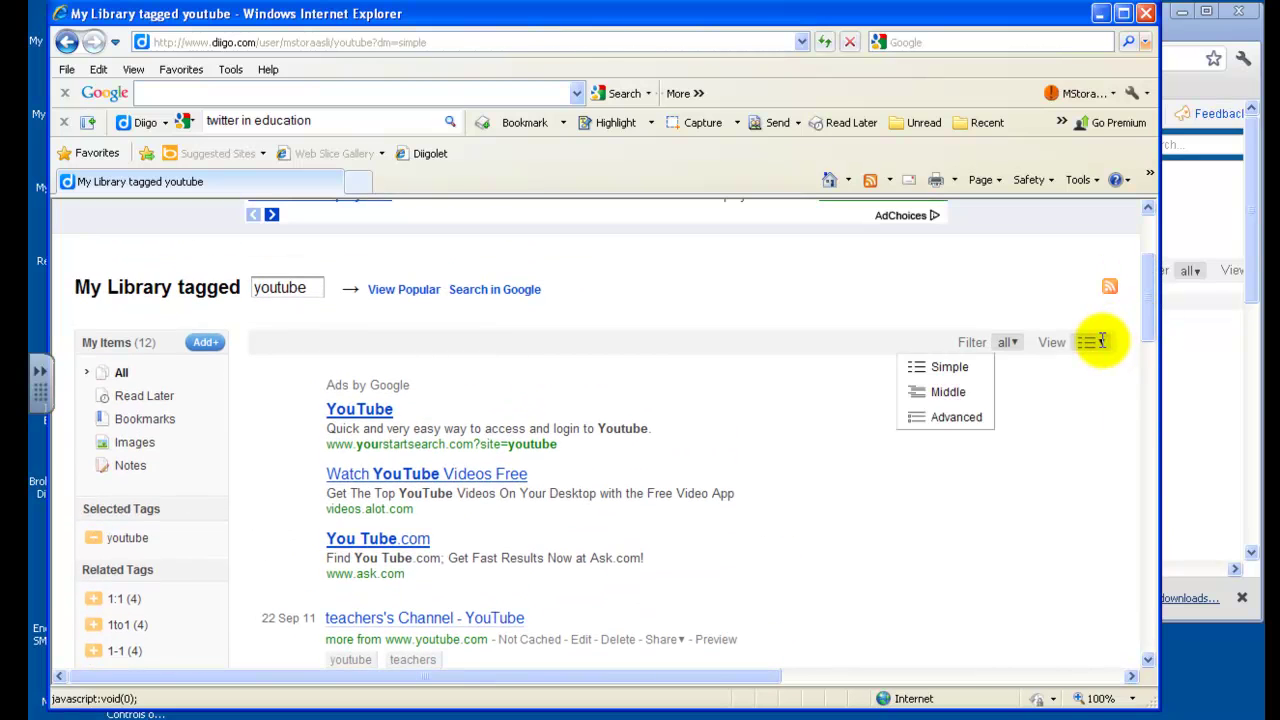
{"action": "left_click", "coordinate": [958, 417]}
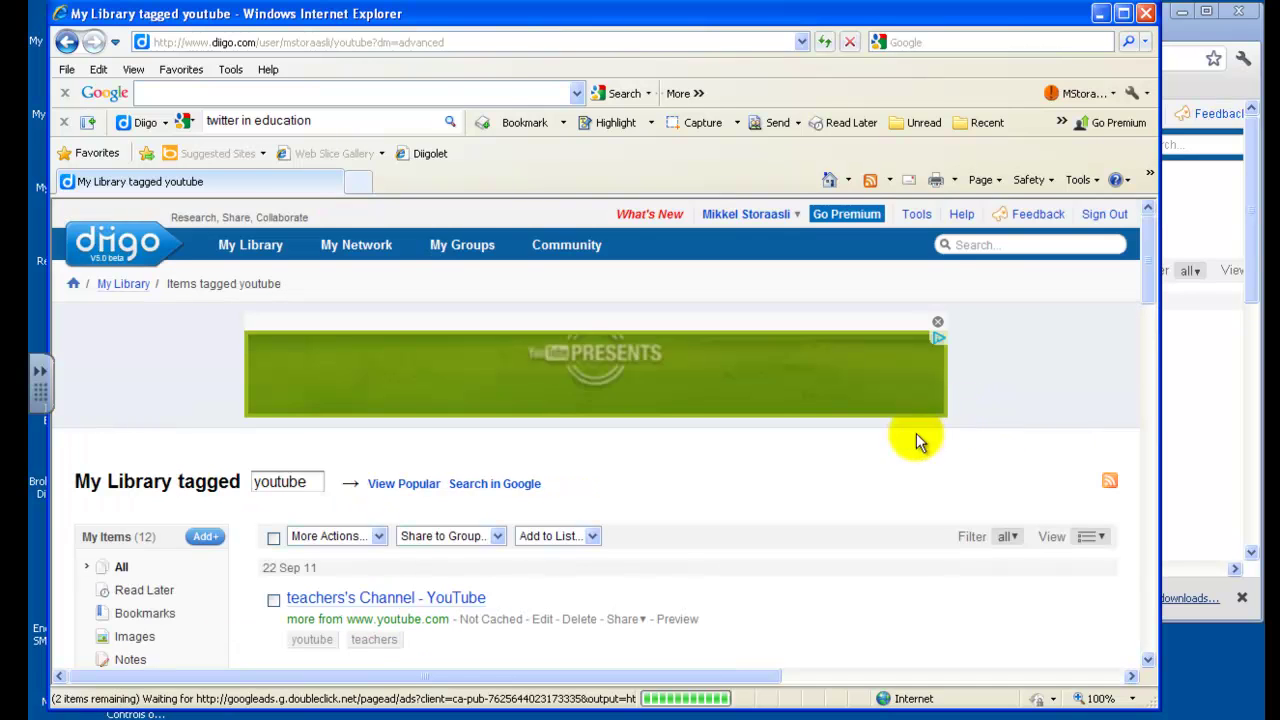
- Share the bookmark "The Teacher's Guide To Using YouTube In The Classroom - Edudemic" to the Discovery Educator Network group
{"action": "left_click_drag", "start_coordinate": [1147, 290], "coordinate": [1144, 332]}
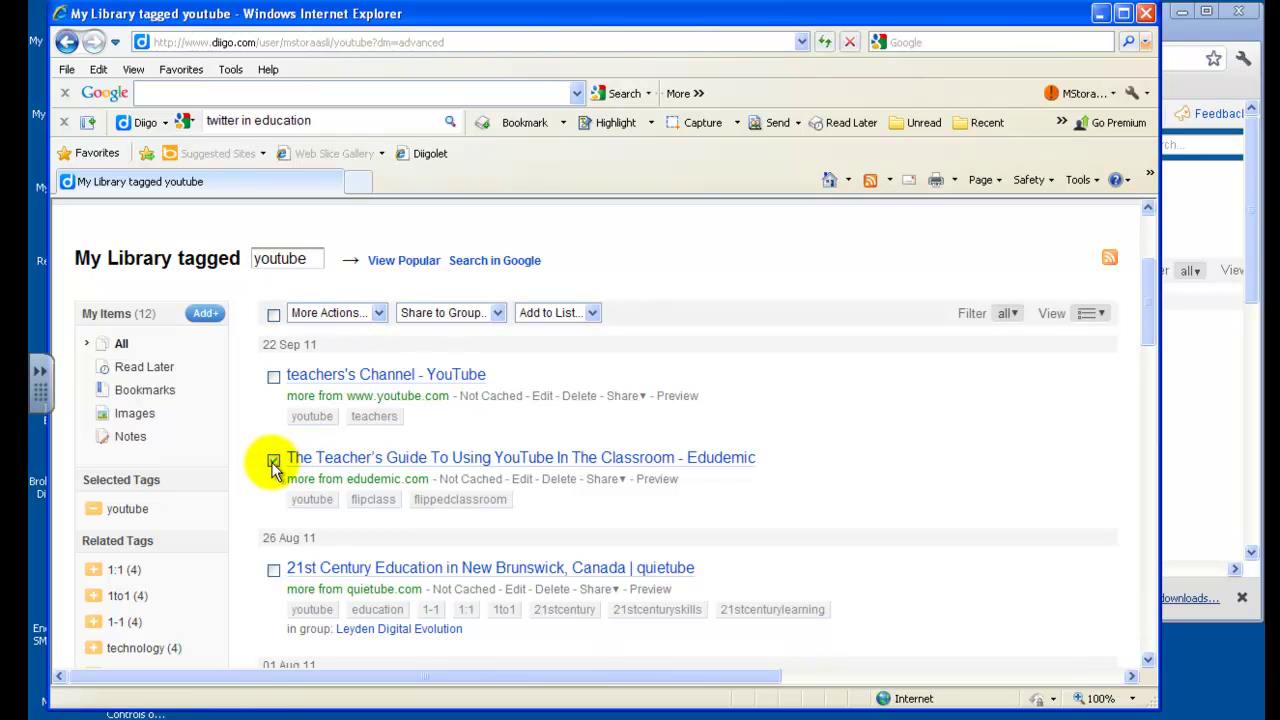
{"action": "left_click", "coordinate": [498, 312]}
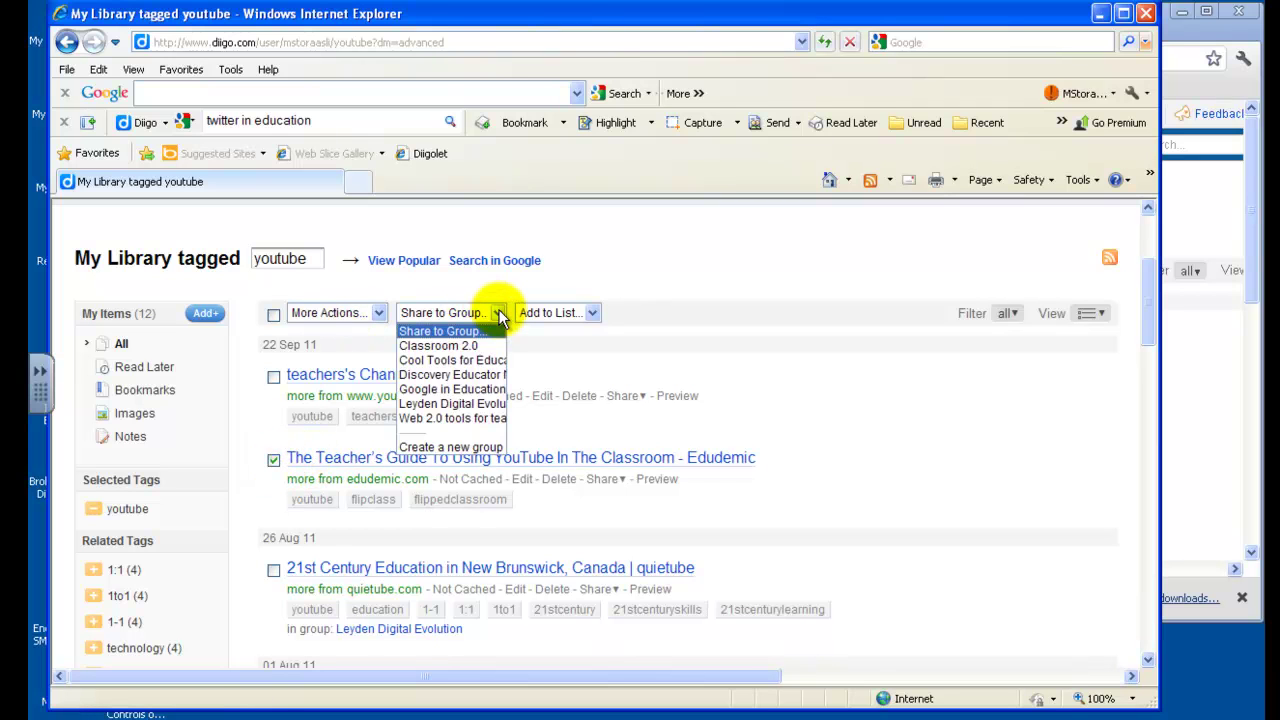
{"action": "left_click", "coordinate": [496, 312]}
{"action": "left_click", "coordinate": [494, 311]}
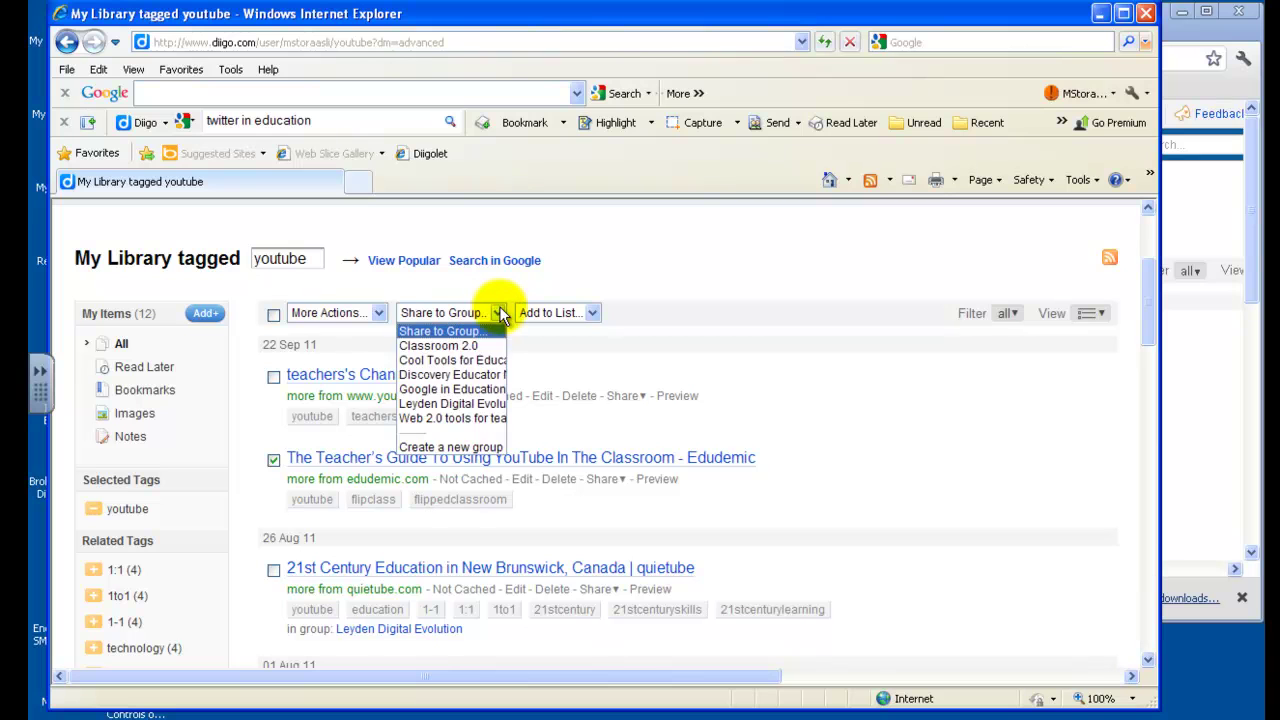
{"action": "left_click", "coordinate": [481, 376]}
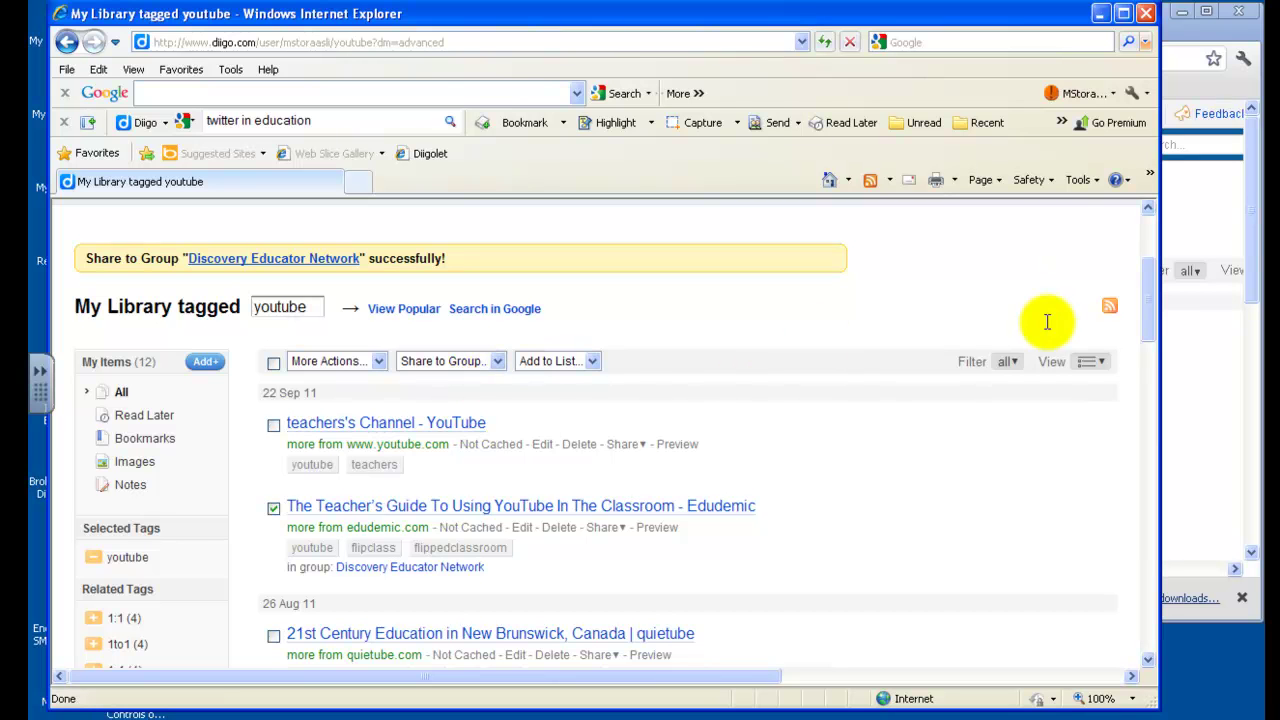
- Open the Discovery Educator Network group from the own groups list and check its most recent shared bookmarks
{"action": "left_click_drag", "start_coordinate": [1149, 322], "coordinate": [1148, 284]}
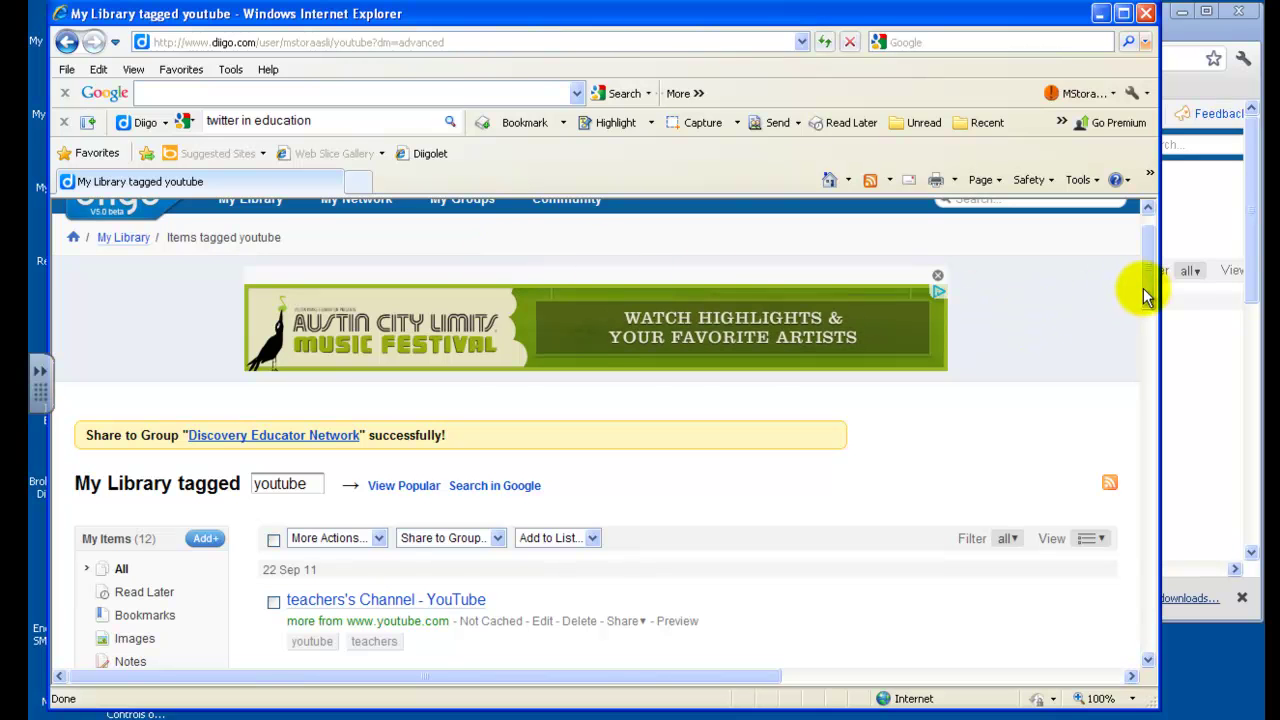
{"action": "left_click_drag", "start_coordinate": [1146, 290], "coordinate": [1146, 278]}
{"action": "left_click", "coordinate": [448, 250]}
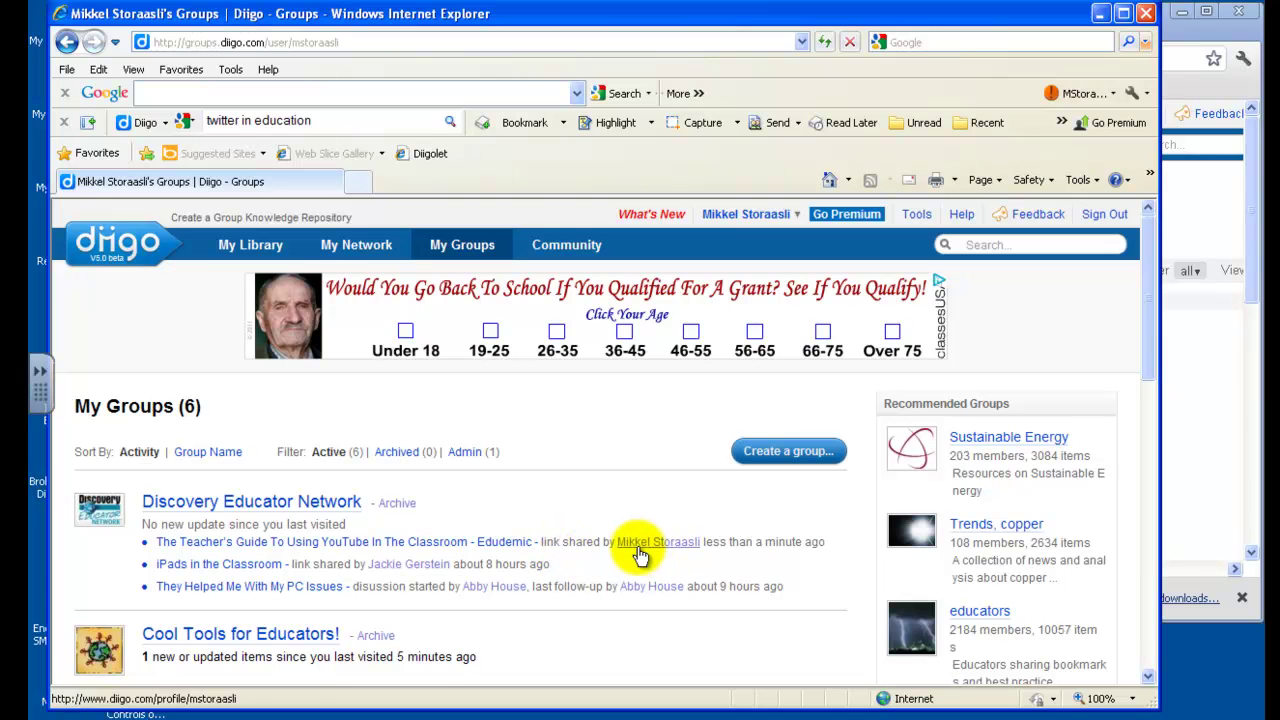
{"action": "left_click", "coordinate": [305, 503]}
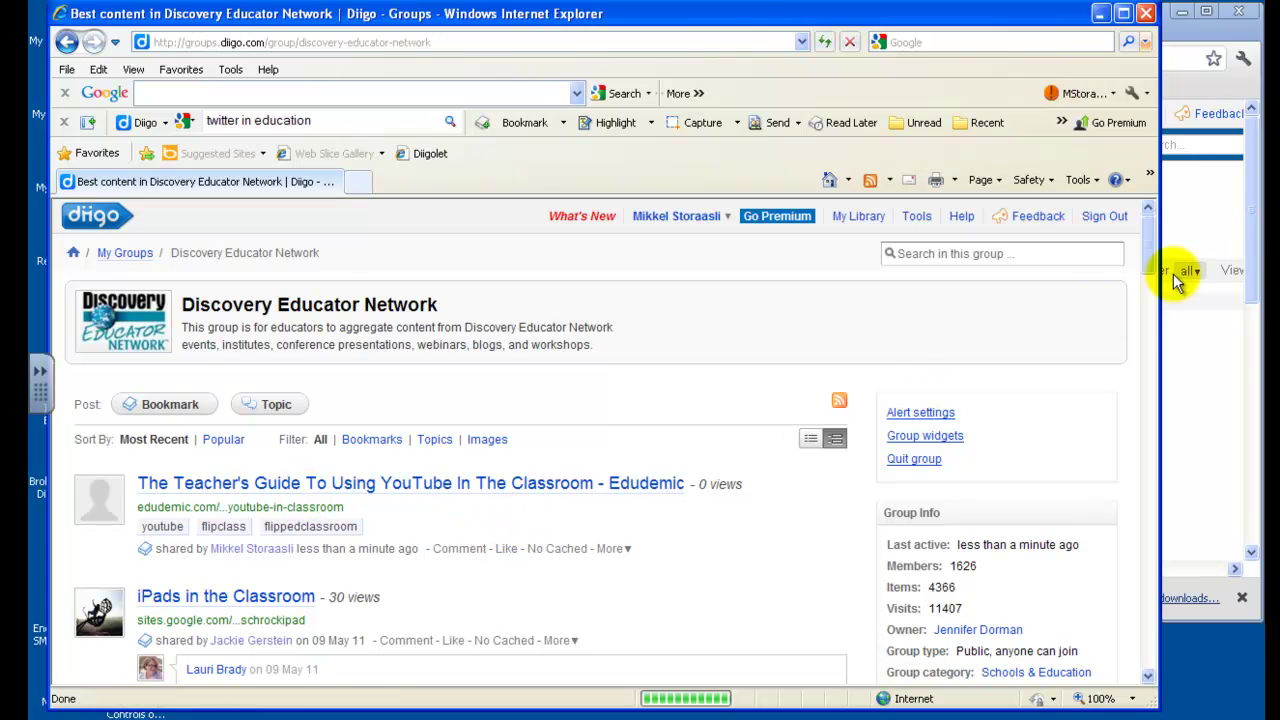
{"action": "scroll", "coordinate": [1148, 256], "scroll_direction": "down", "scroll_amount": 3}
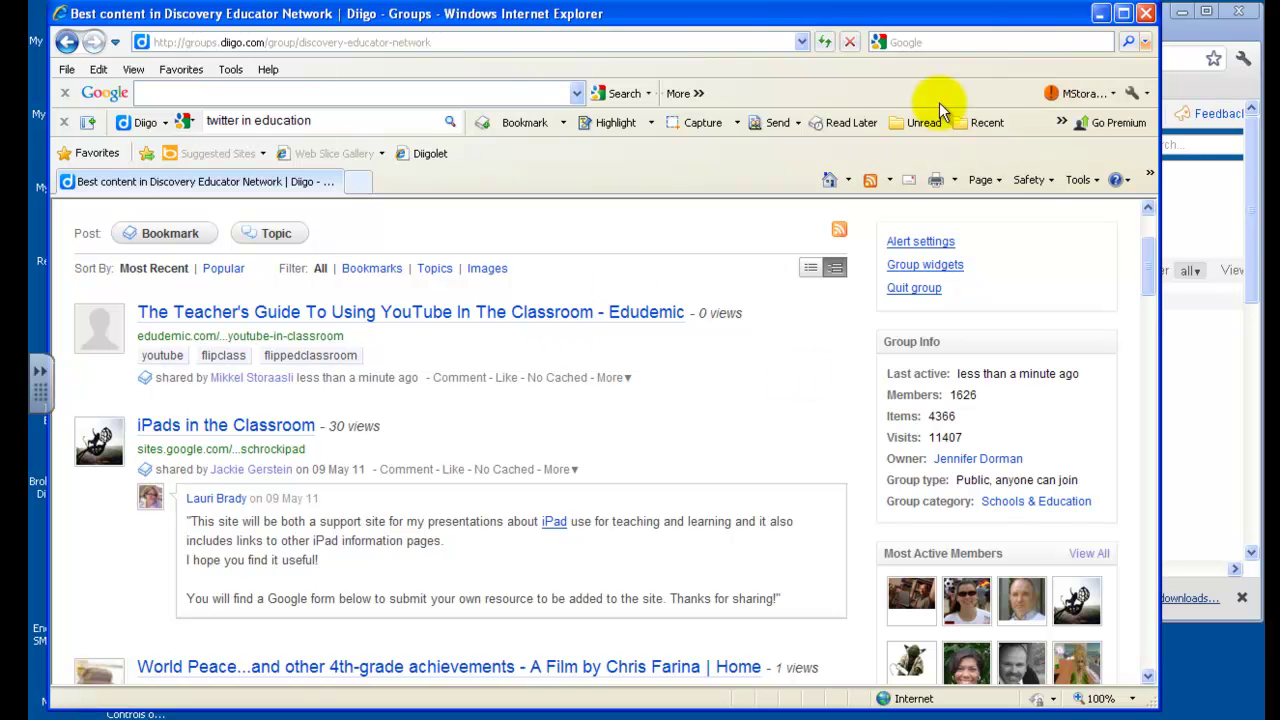
{"action": "scroll", "coordinate": [1136, 226], "scroll_direction": "up", "scroll_amount": 3}
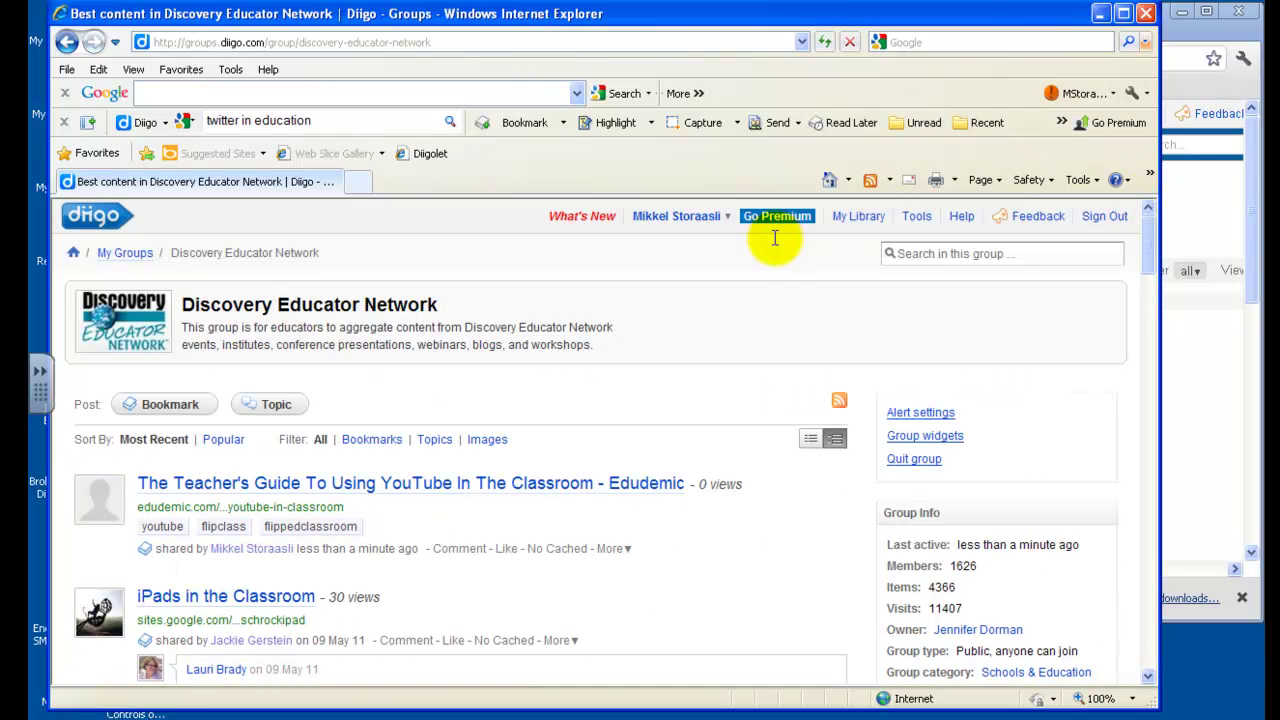
- In a new browser tab, search Google for "twitter" and run the Diigo toolbar search for "twitter in education"
{"action": "left_click", "coordinate": [360, 183]}
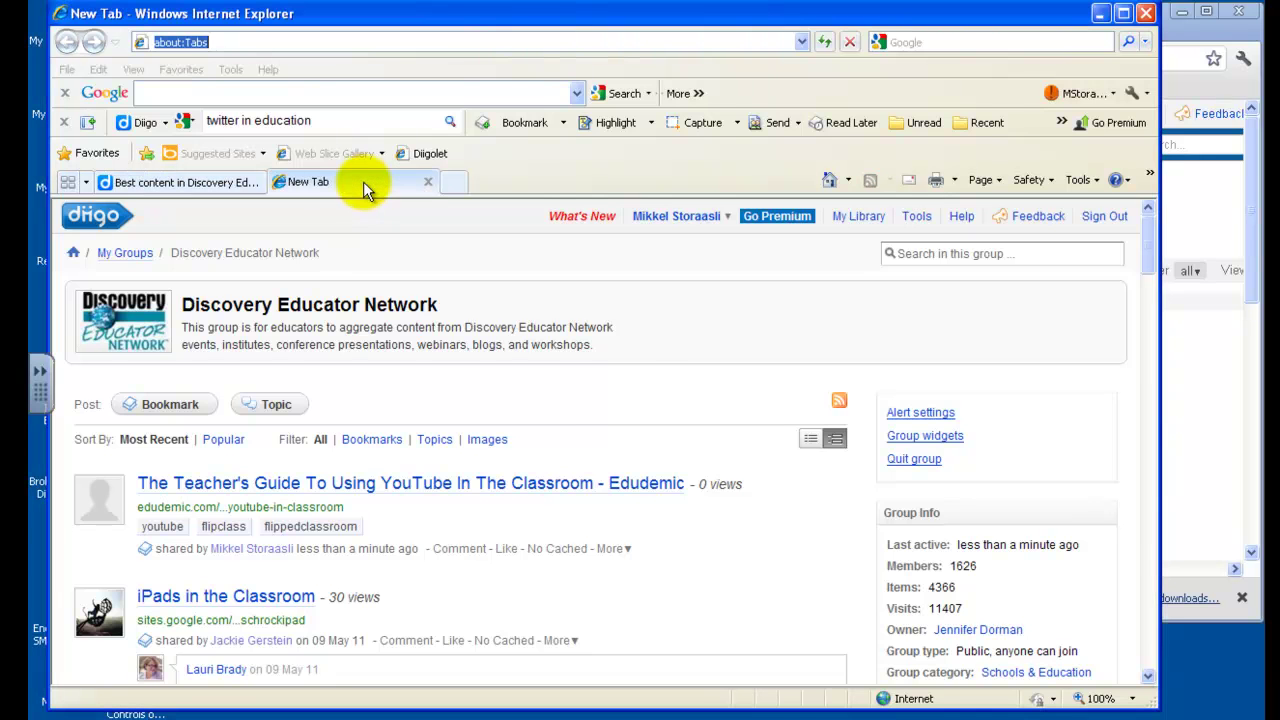
{"action": "left_click", "coordinate": [251, 42]}
{"action": "left_click", "coordinate": [224, 93]}
{"action": "type", "text": "twitter"}
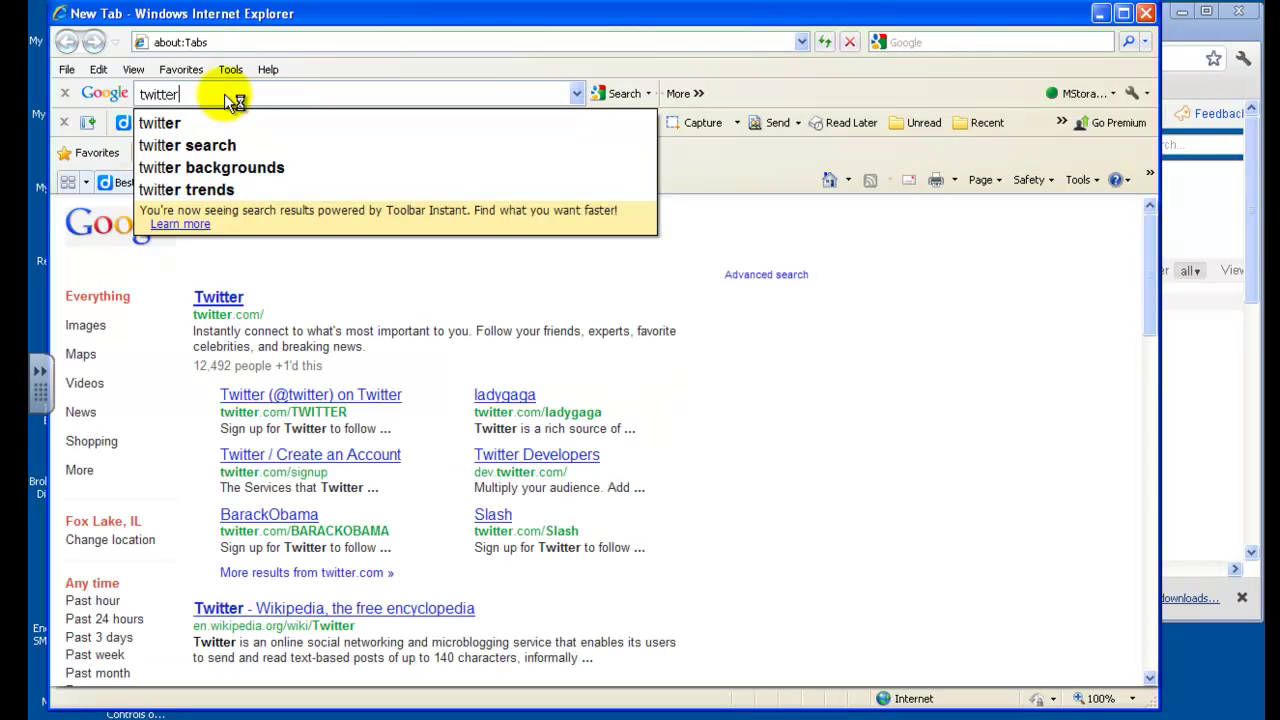
{"action": "key", "text": "Return"}
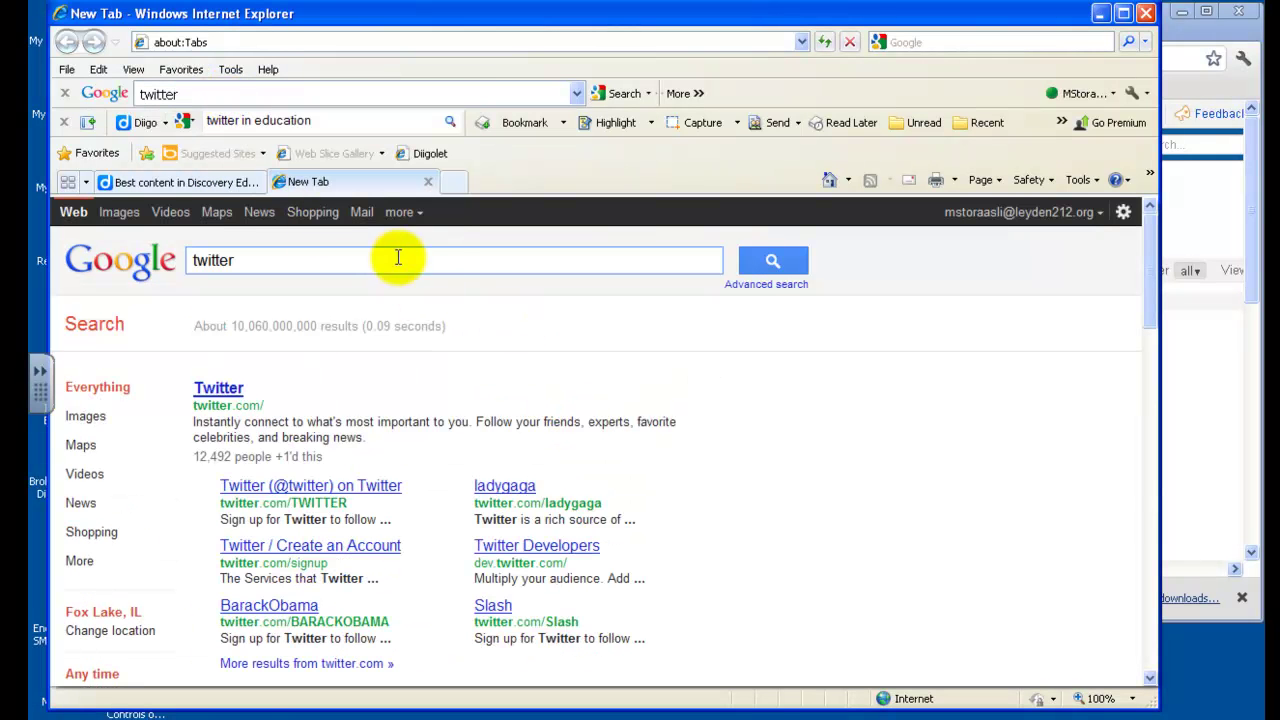
{"action": "double_click", "coordinate": [305, 120]}
{"action": "key", "text": "Return"}
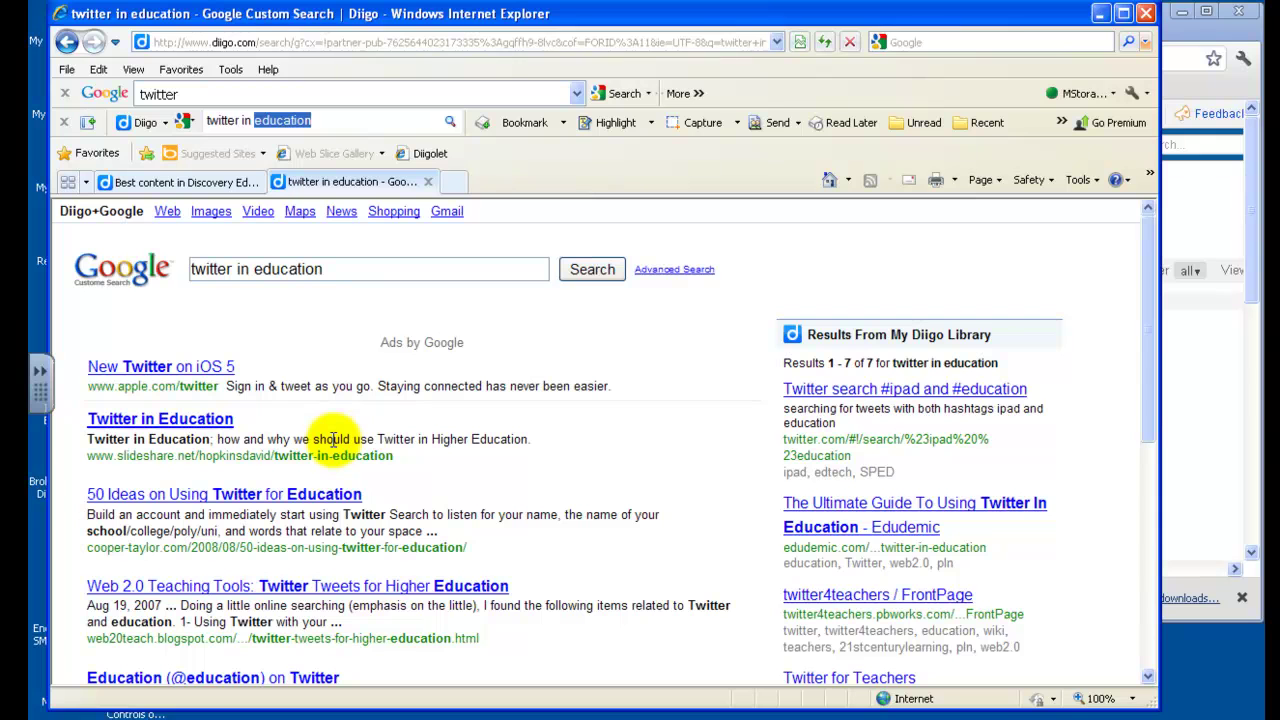
- Try to open the result "50 Ideas on Using Twitter for Education" and return to the search results
{"action": "left_click", "coordinate": [297, 500]}
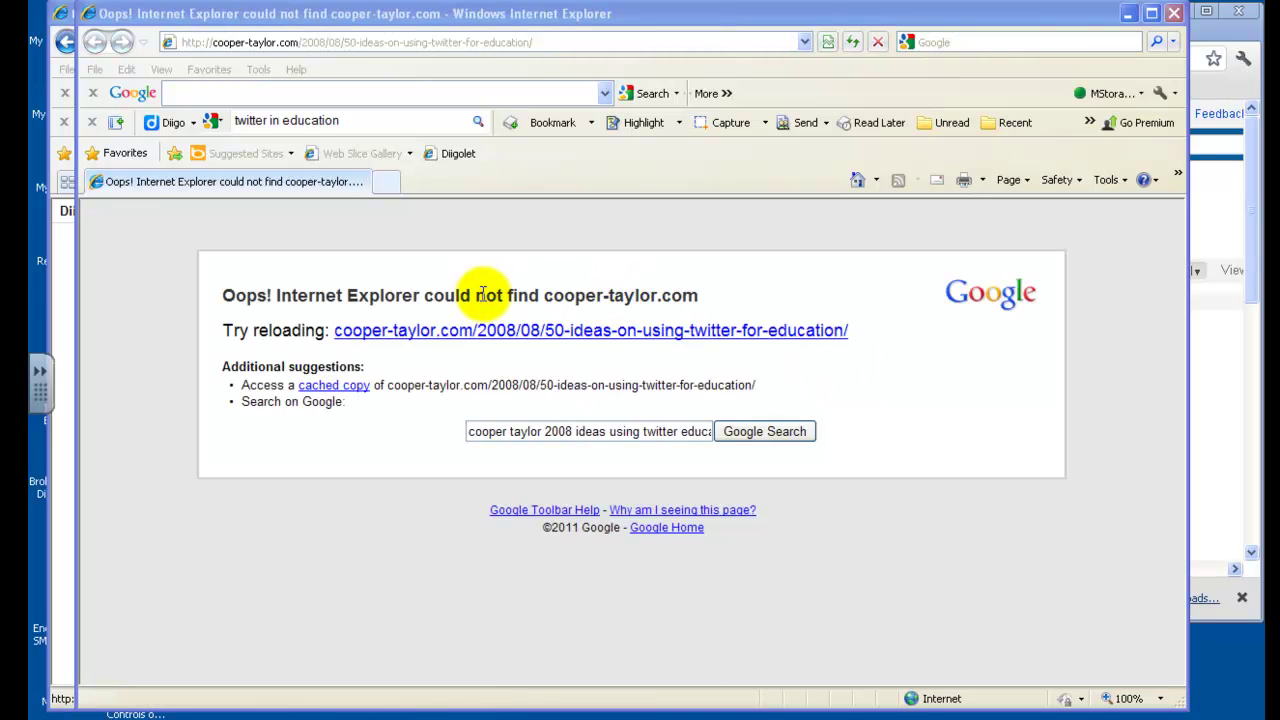
{"action": "left_click", "coordinate": [468, 330]}
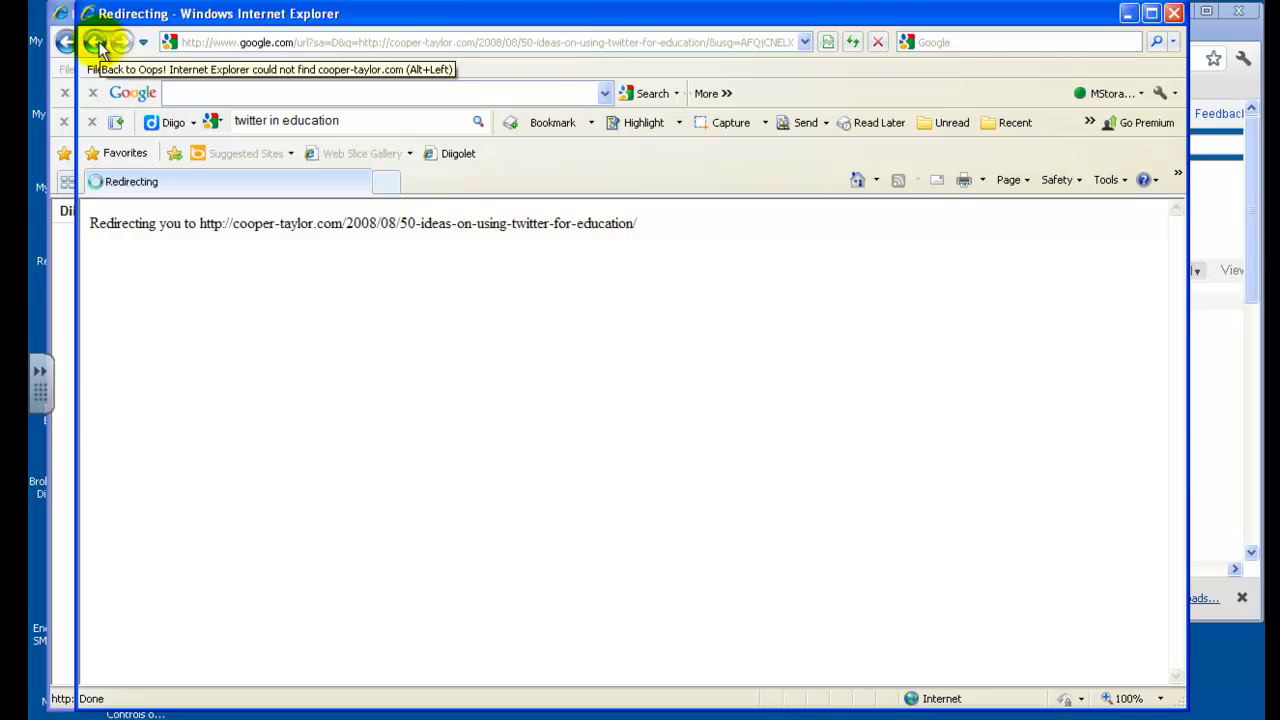
{"action": "key", "text": "alt"}
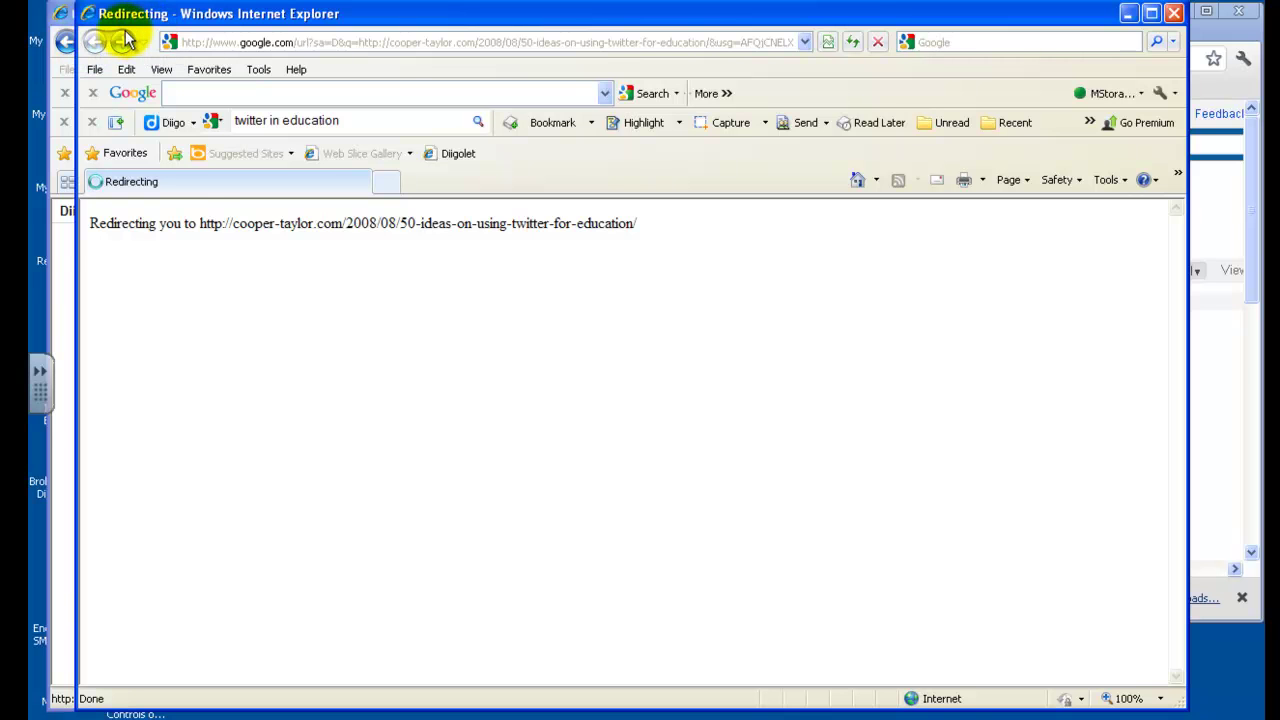
{"action": "left_click_drag", "start_coordinate": [130, 14], "coordinate": [367, 24]}
{"action": "left_click", "coordinate": [155, 255]}
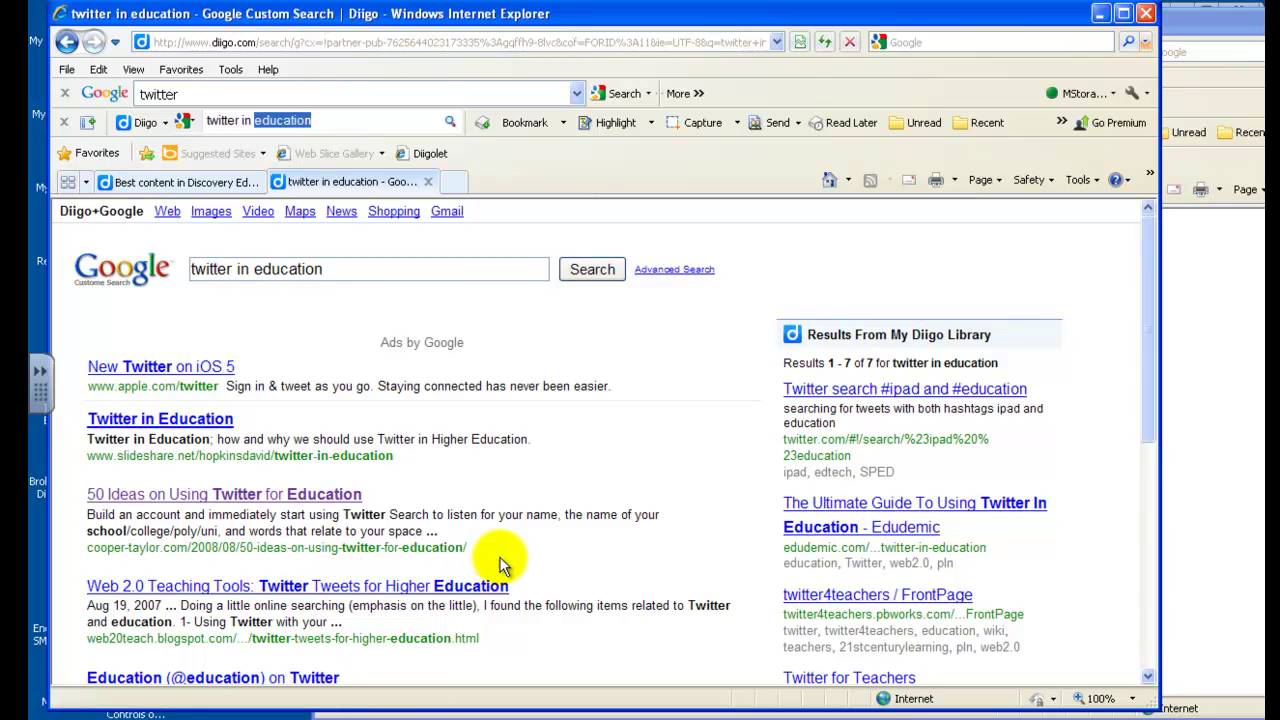
- Open the "Teachers' Resources - Twitter in Education" page from further down the search results
{"action": "left_click_drag", "start_coordinate": [1147, 290], "coordinate": [1142, 371]}
{"action": "left_click", "coordinate": [298, 584]}
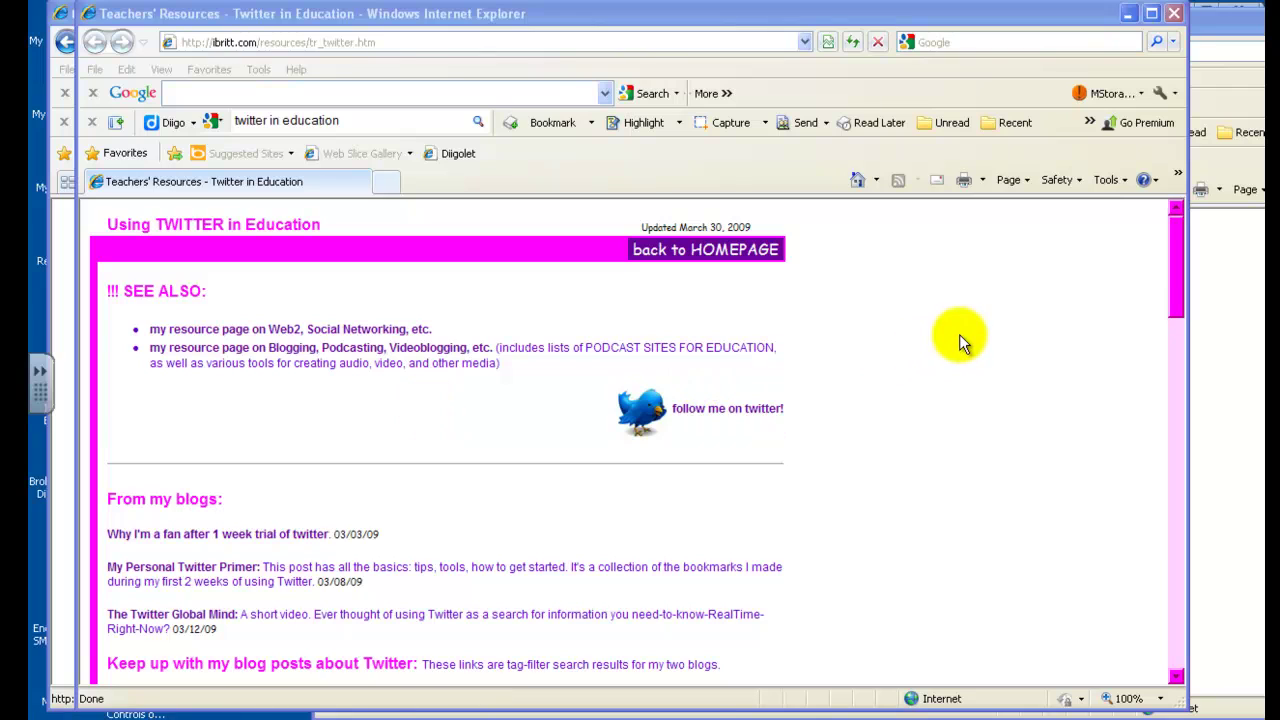
{"action": "mouse_move", "coordinate": [1174, 272]}
{"action": "left_mouse_down"}
{"action": "mouse_move", "coordinate": [1165, 381]}
{"action": "mouse_move", "coordinate": [1171, 257]}
{"action": "left_mouse_up"}
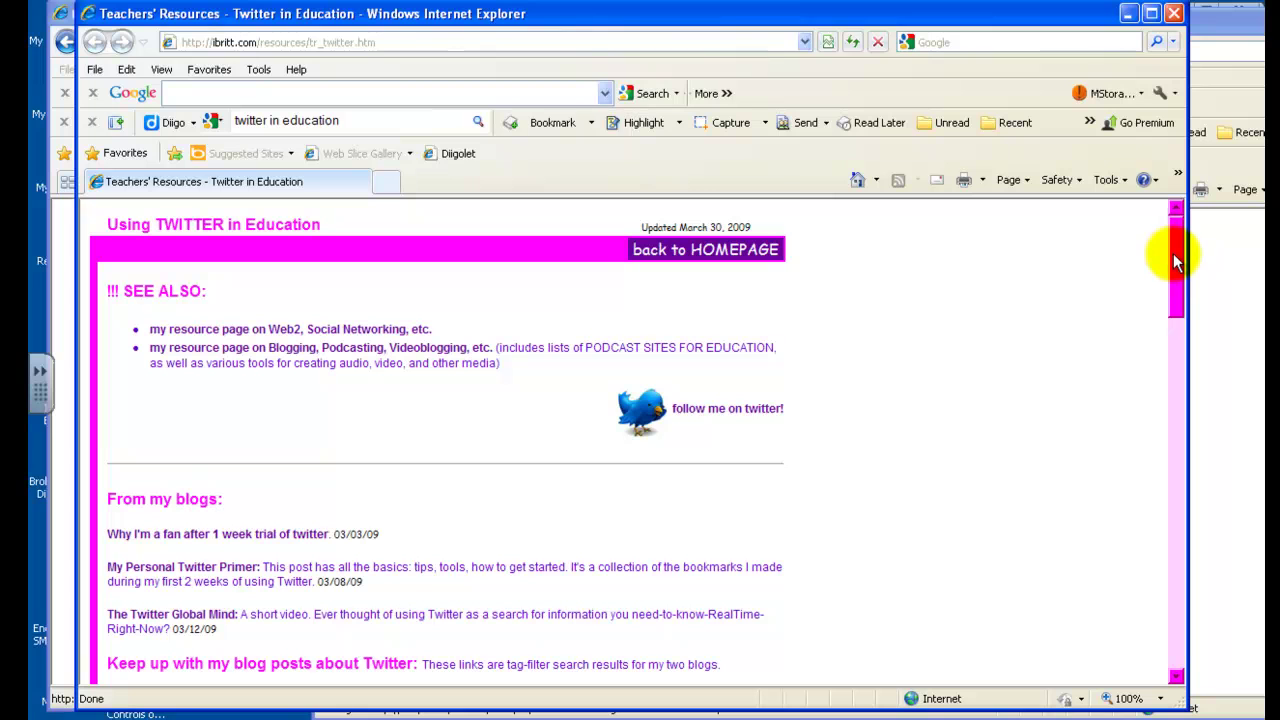
- Start a Diigo bookmark for the current page and add the recommended tags Twitter, teachers, resources and education
{"action": "left_click", "coordinate": [592, 124]}
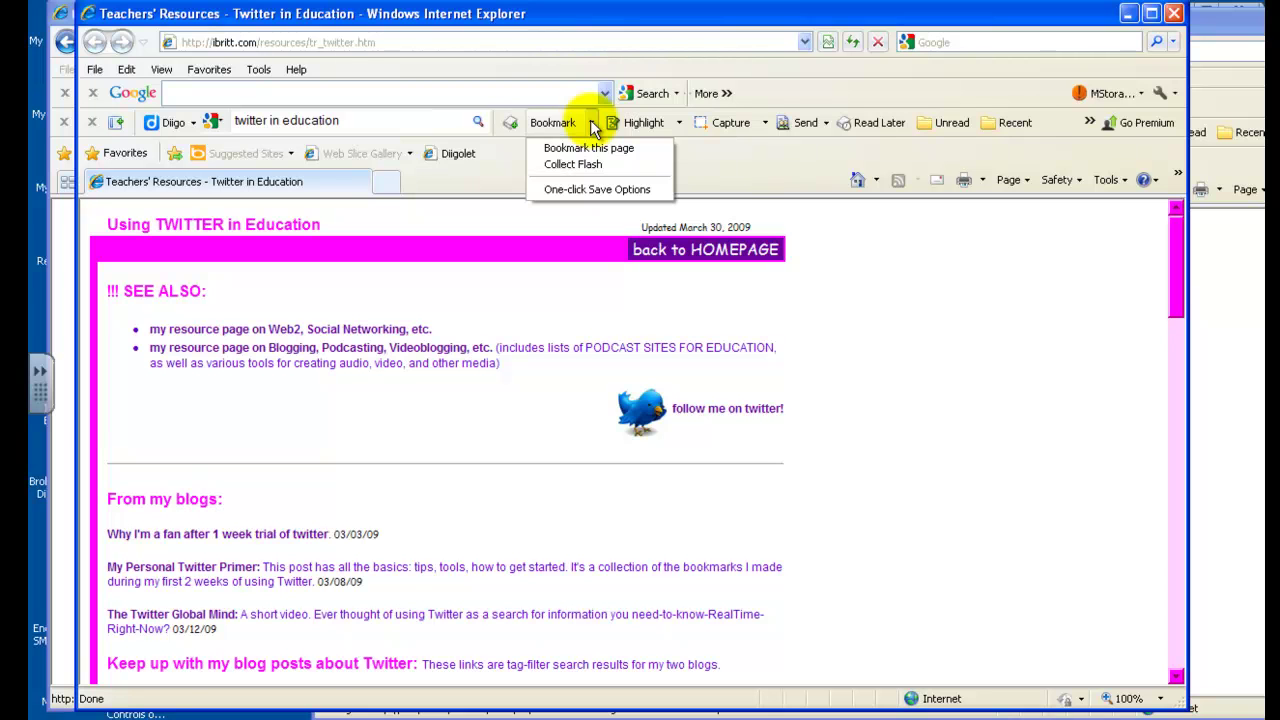
{"action": "left_click", "coordinate": [584, 147]}
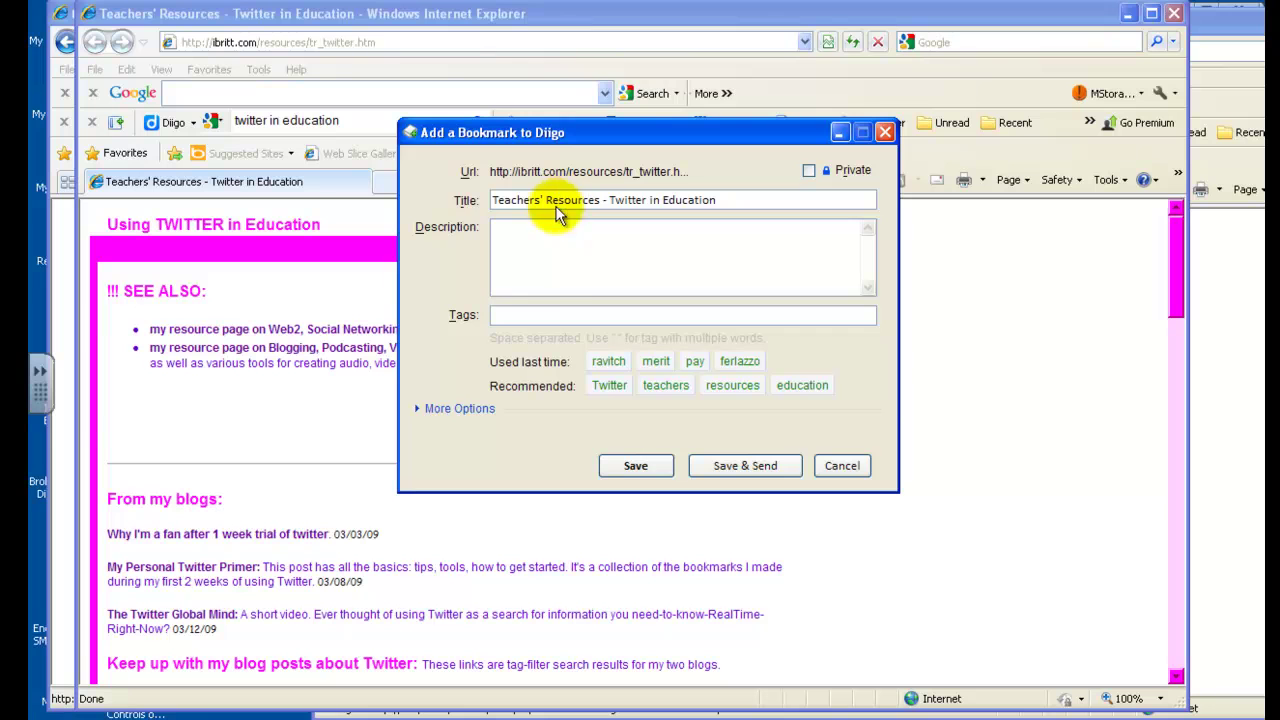
{"action": "left_click", "coordinate": [612, 386]}
{"action": "left_click", "coordinate": [665, 386]}
{"action": "left_click", "coordinate": [730, 387]}
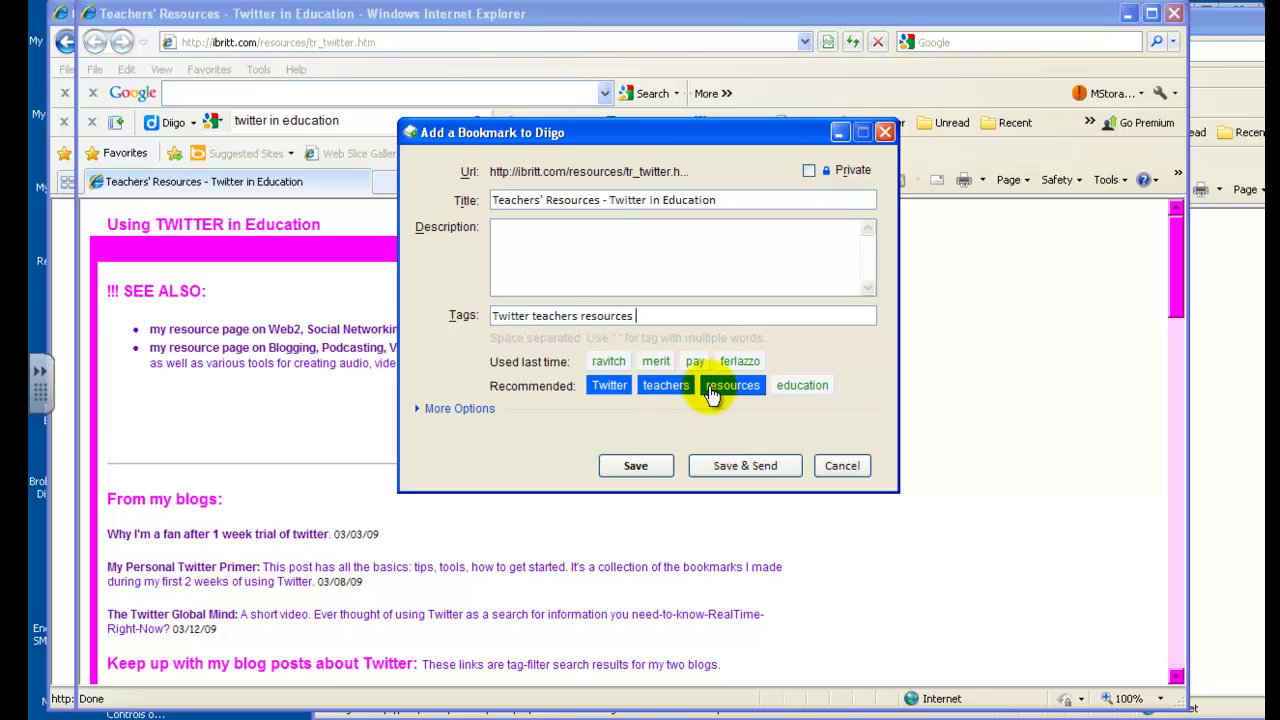
{"action": "left_click", "coordinate": [790, 389]}
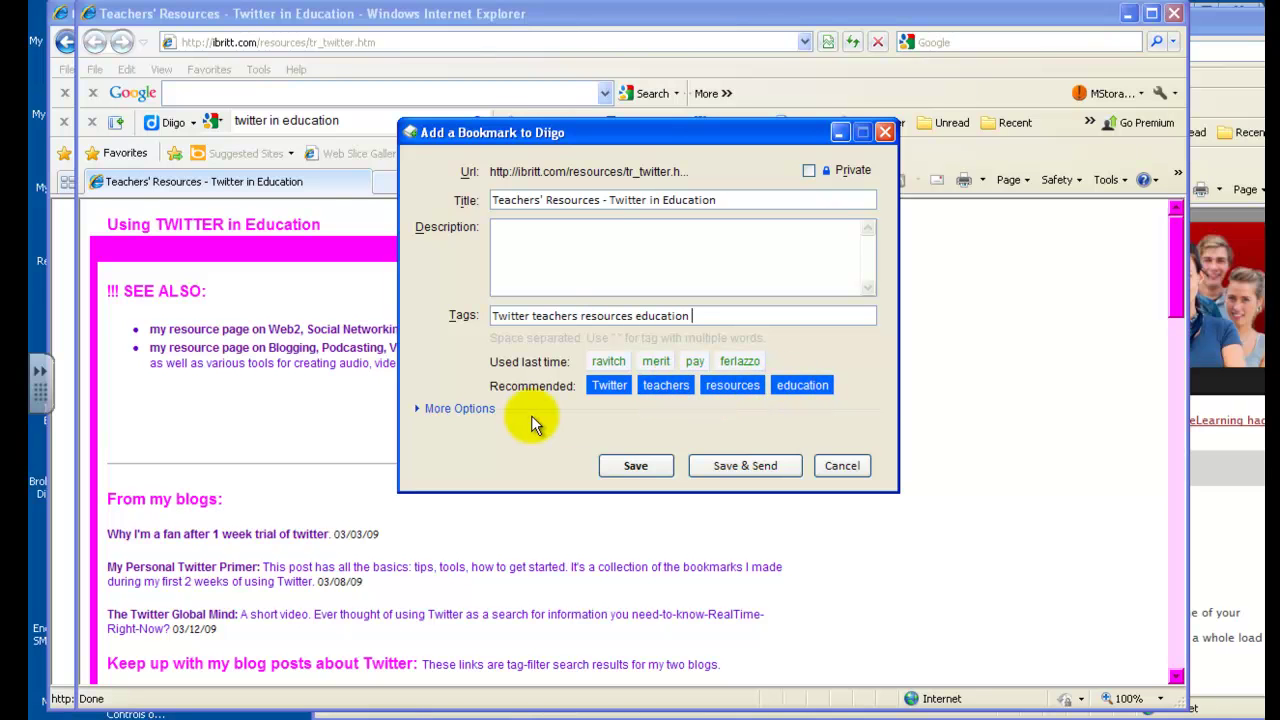
- Share the bookmark to the Web 2.0 tools for teachers group and save it
{"action": "left_click", "coordinate": [445, 416]}
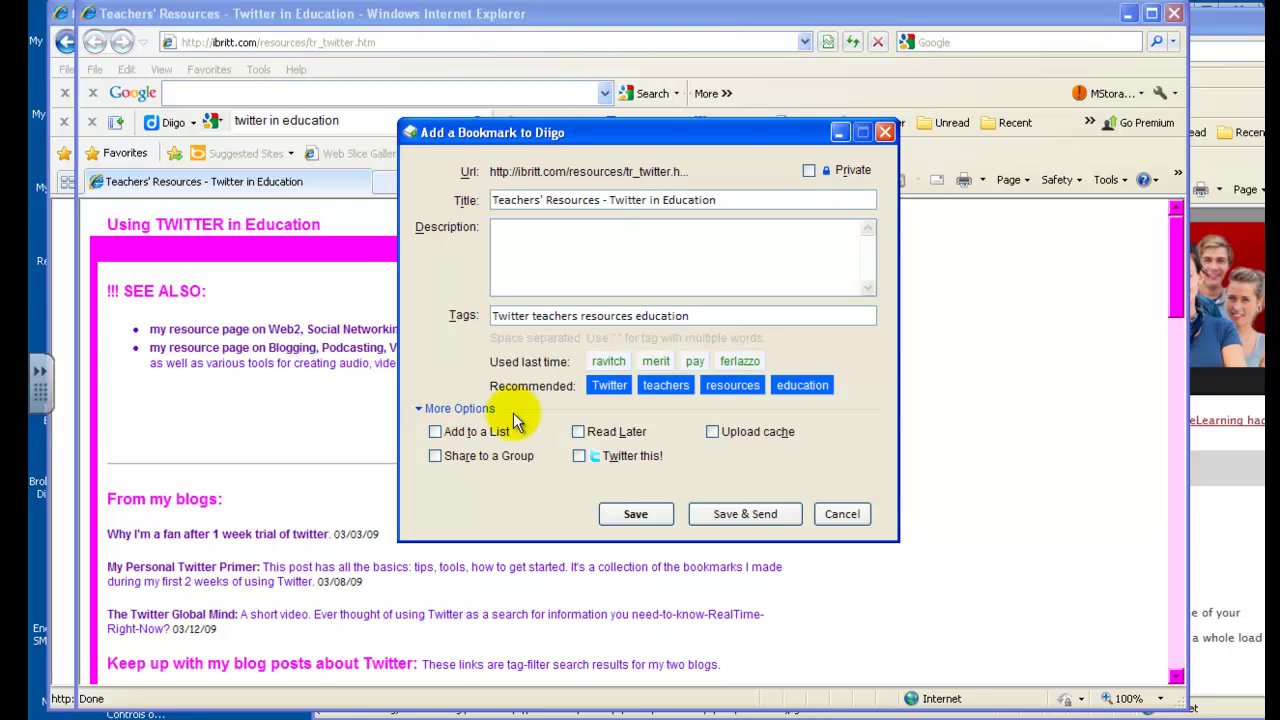
{"action": "left_click", "coordinate": [435, 457]}
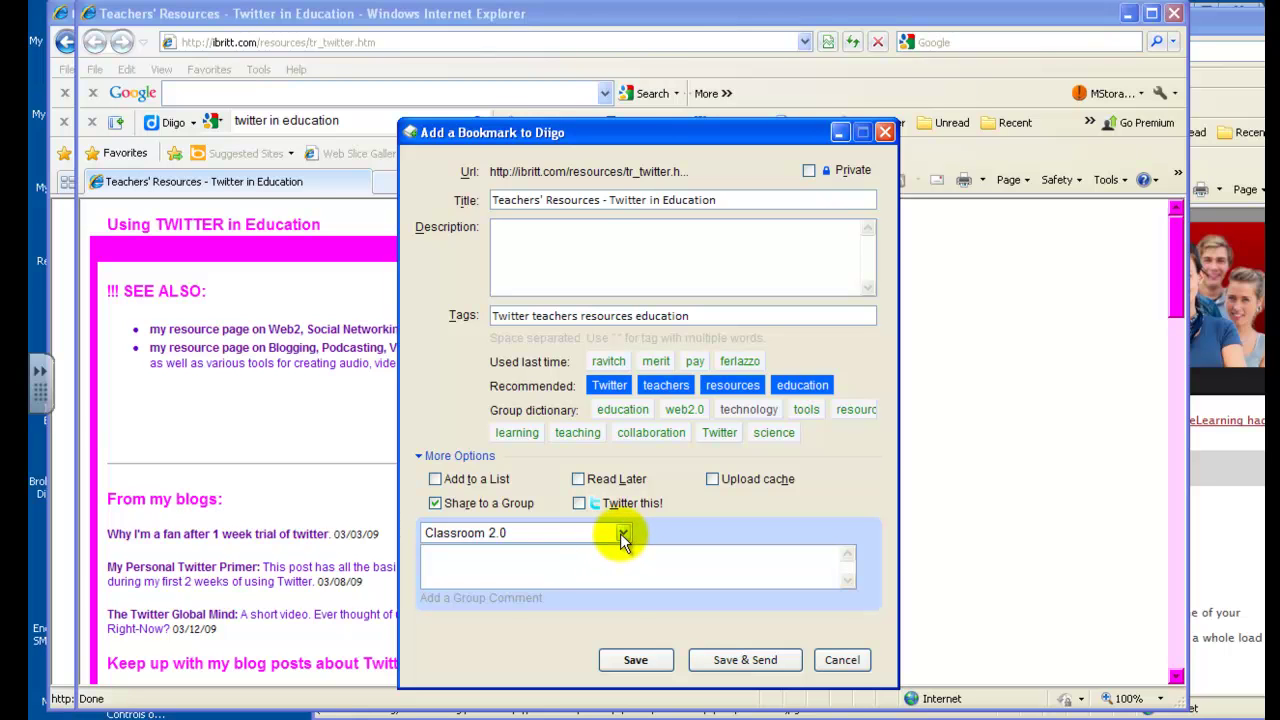
{"action": "left_click", "coordinate": [622, 535]}
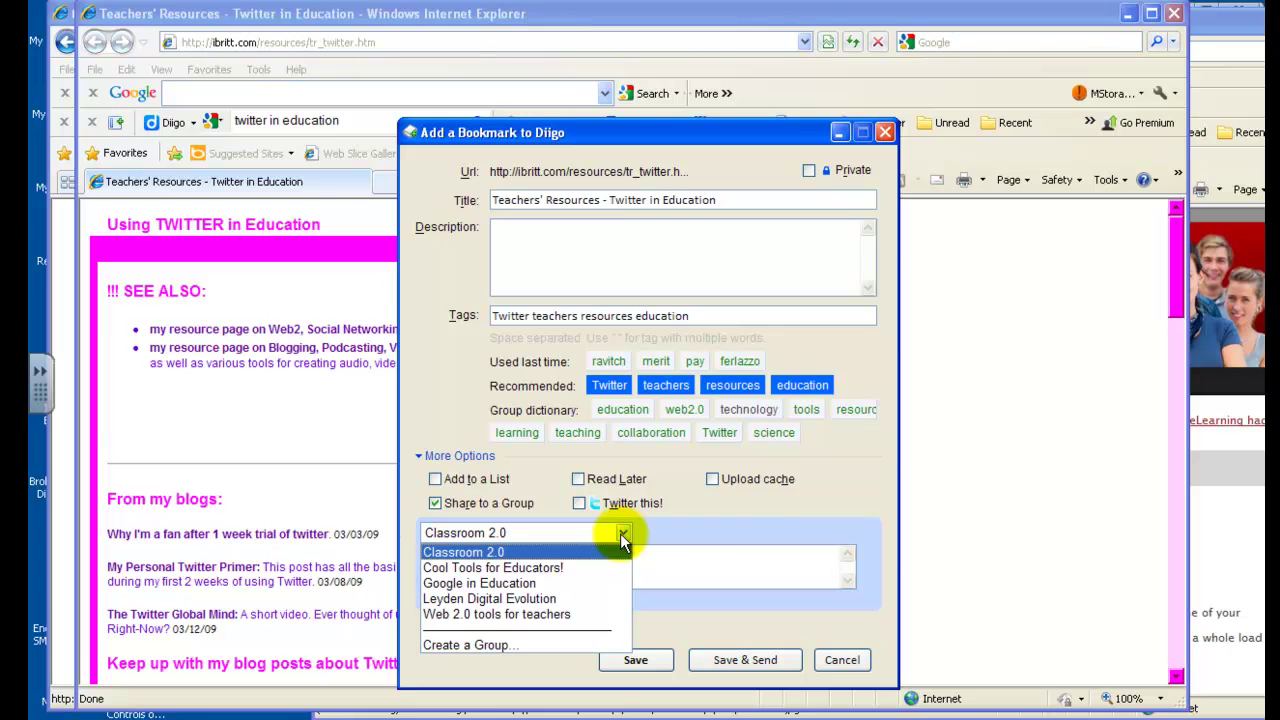
{"action": "left_click", "coordinate": [507, 616]}
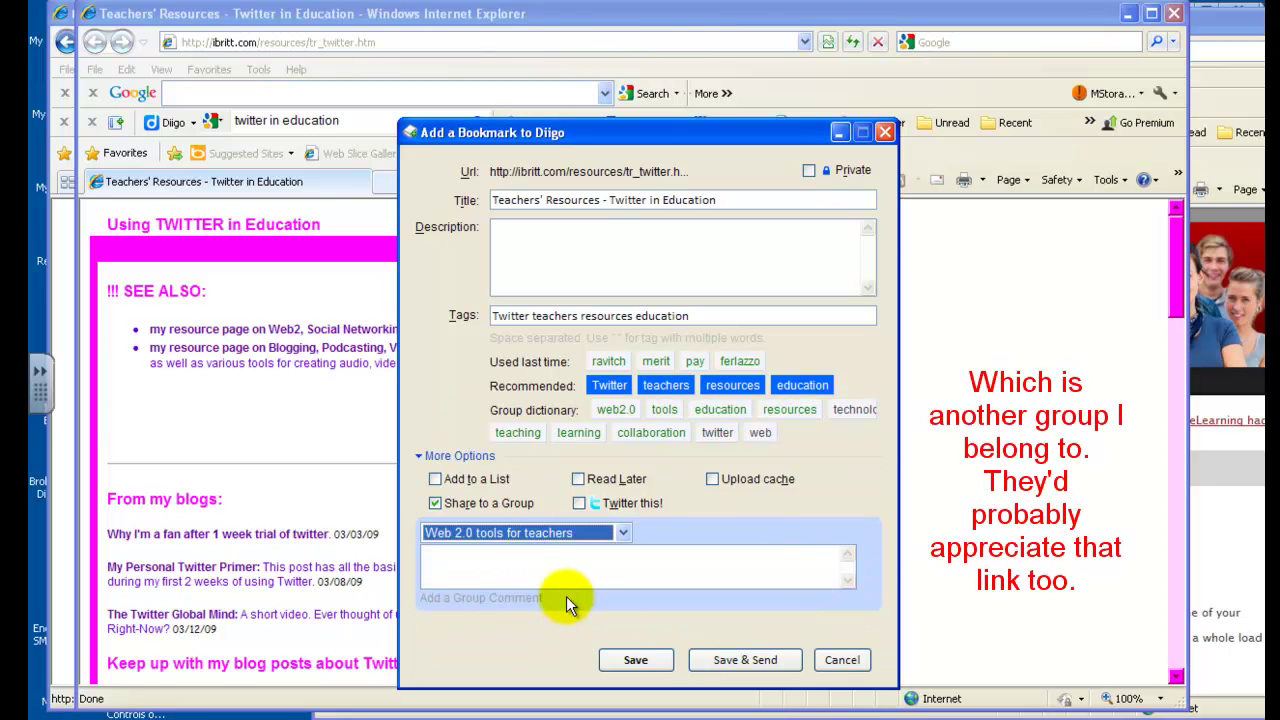
{"action": "left_click", "coordinate": [631, 662]}
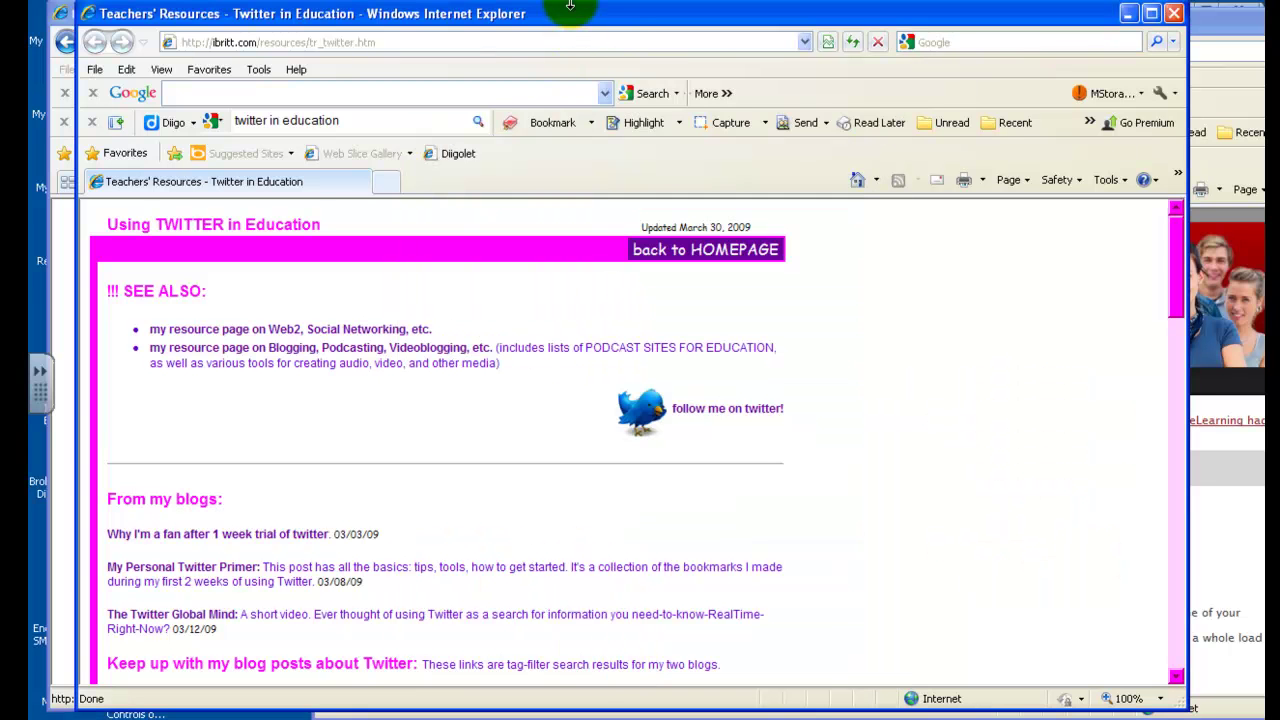
- From the Diigo library, open the Web 2.0 tools for teachers group to check the shared bookmark, postponing the computer restart
{"action": "left_click_drag", "start_coordinate": [570, 14], "coordinate": [543, 8]}
{"action": "left_click", "coordinate": [178, 112]}
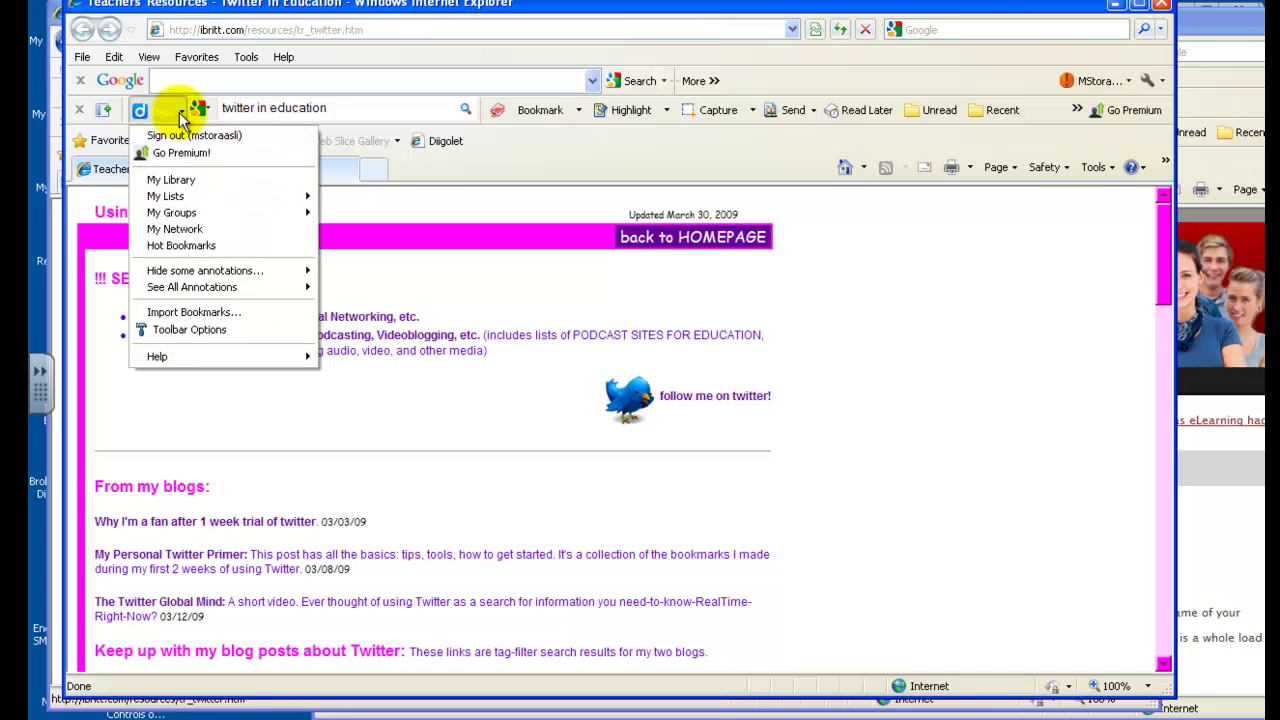
{"action": "left_click", "coordinate": [165, 180]}
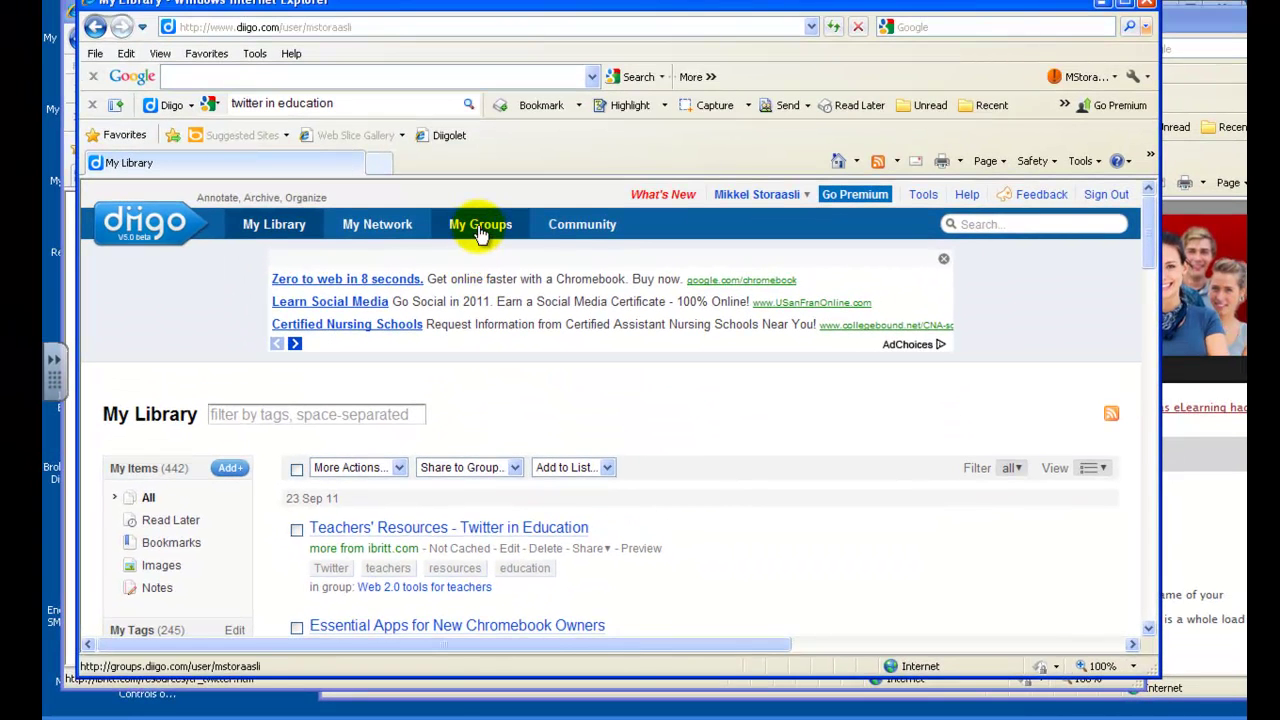
{"action": "left_click", "coordinate": [481, 231]}
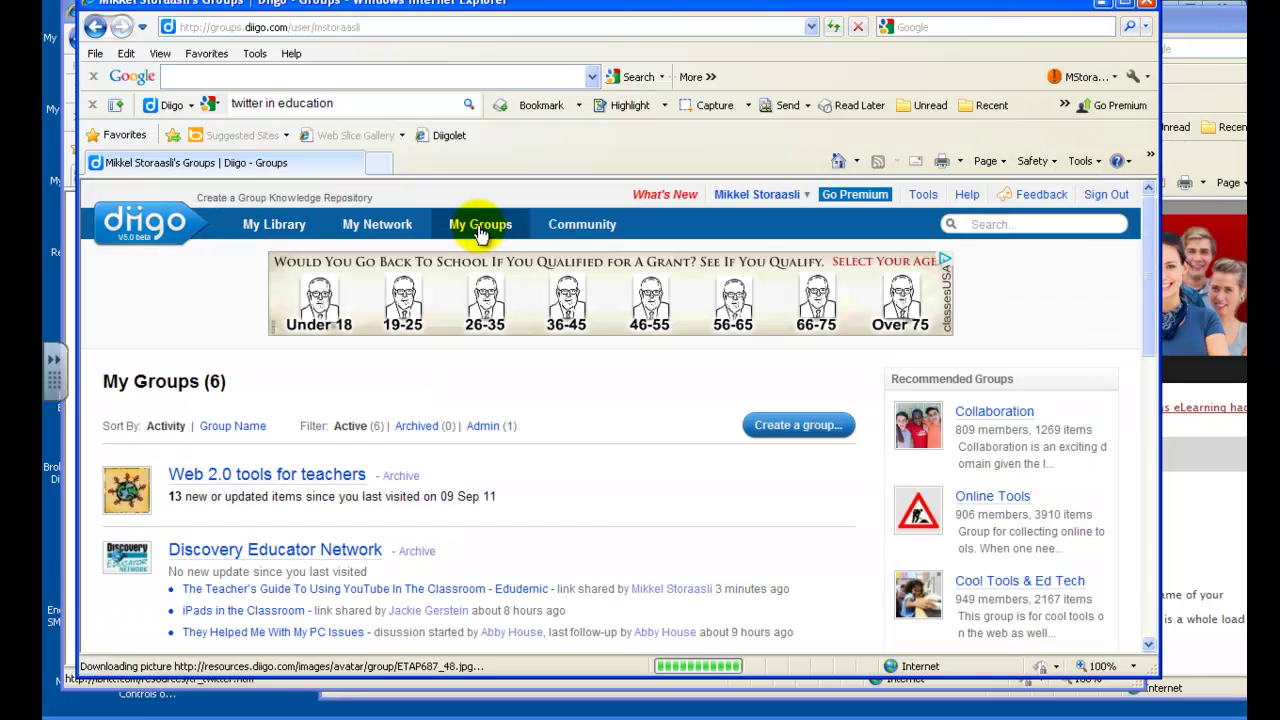
{"action": "left_click", "coordinate": [325, 478]}
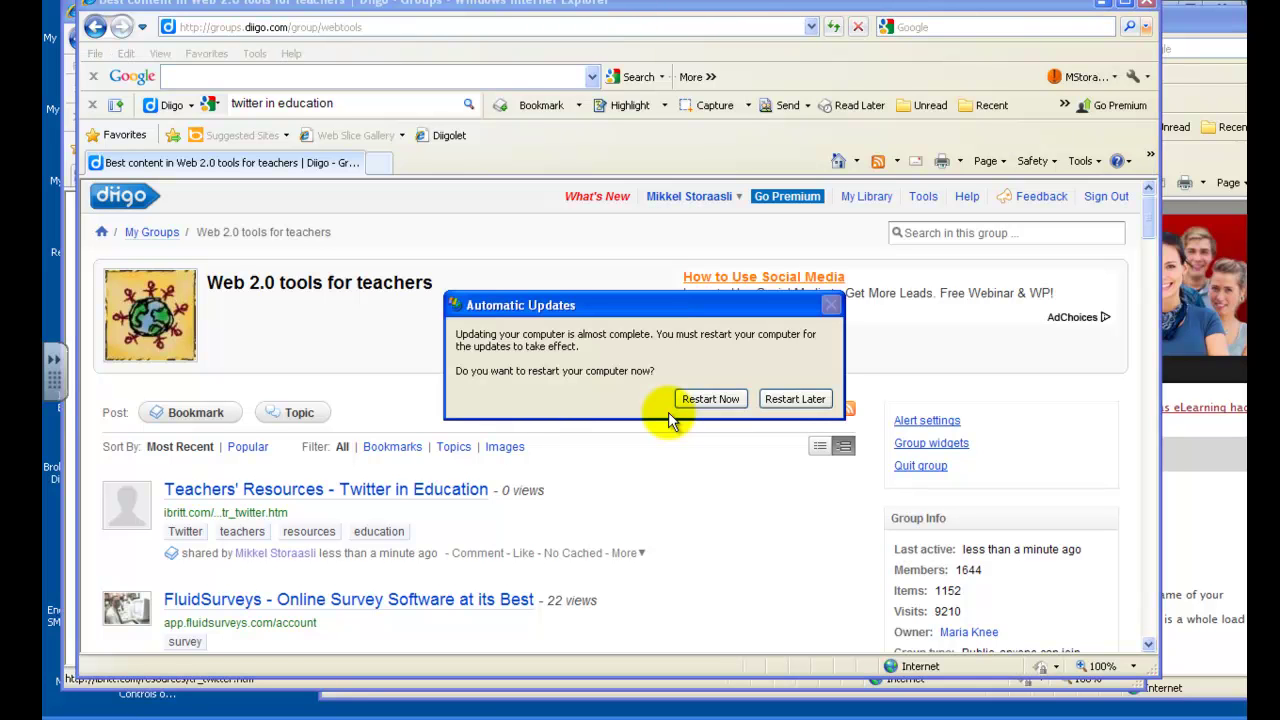
{"action": "left_click", "coordinate": [799, 397]}
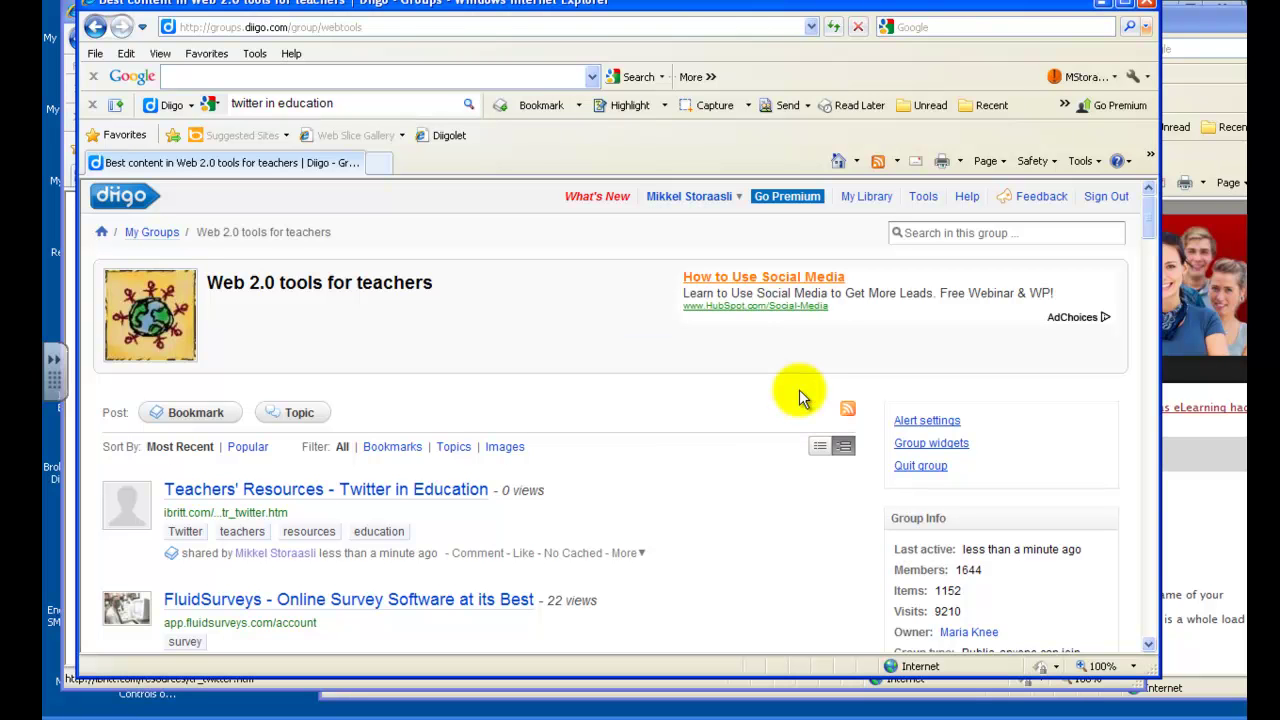